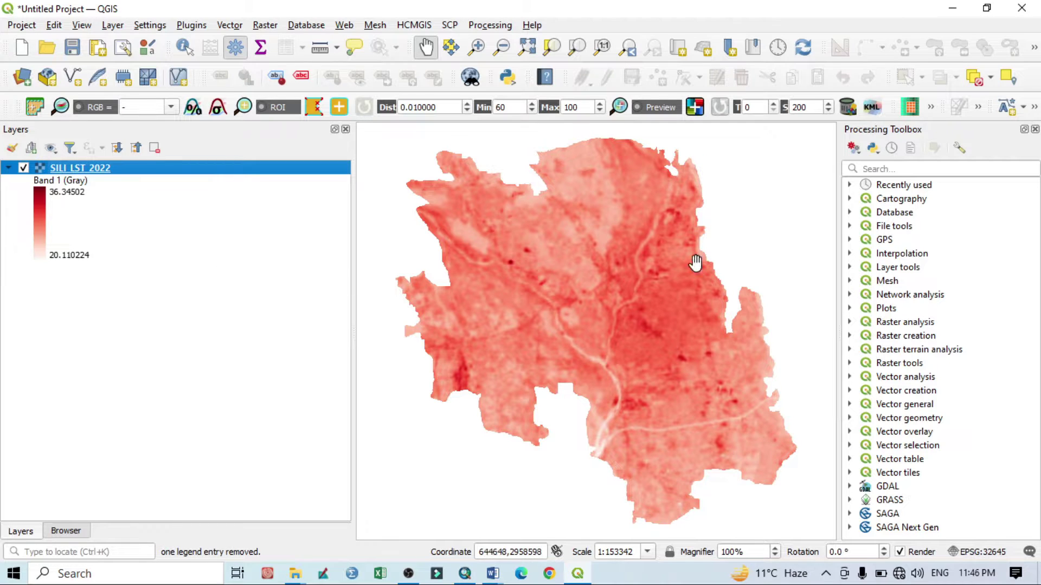
Read the UTFVI formula in the LST calculation document, highlighting its Ts term
{"action": "mouse_move", "coordinate": [501, 578]}
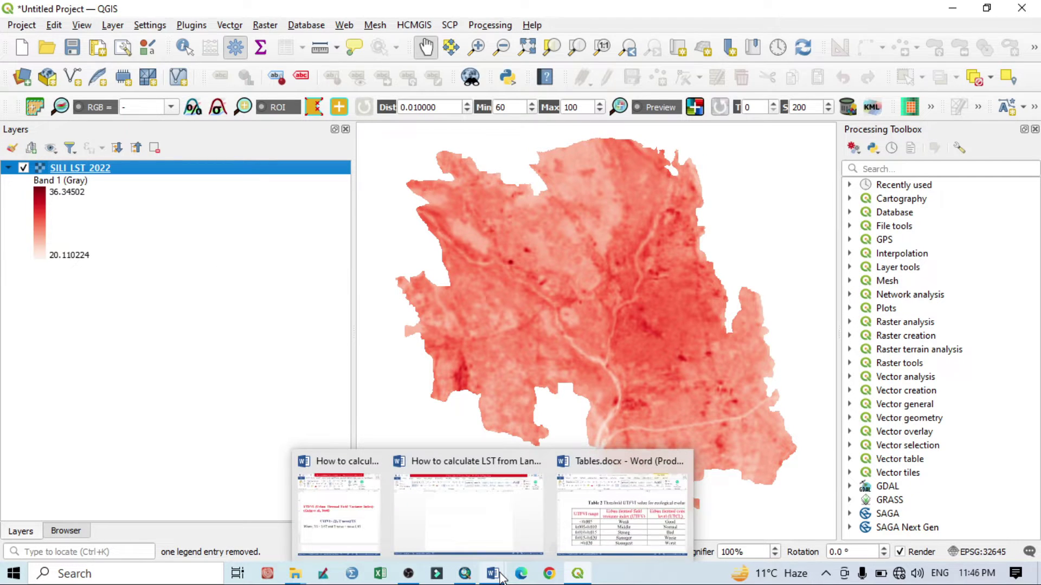
{"action": "left_click", "coordinate": [344, 495]}
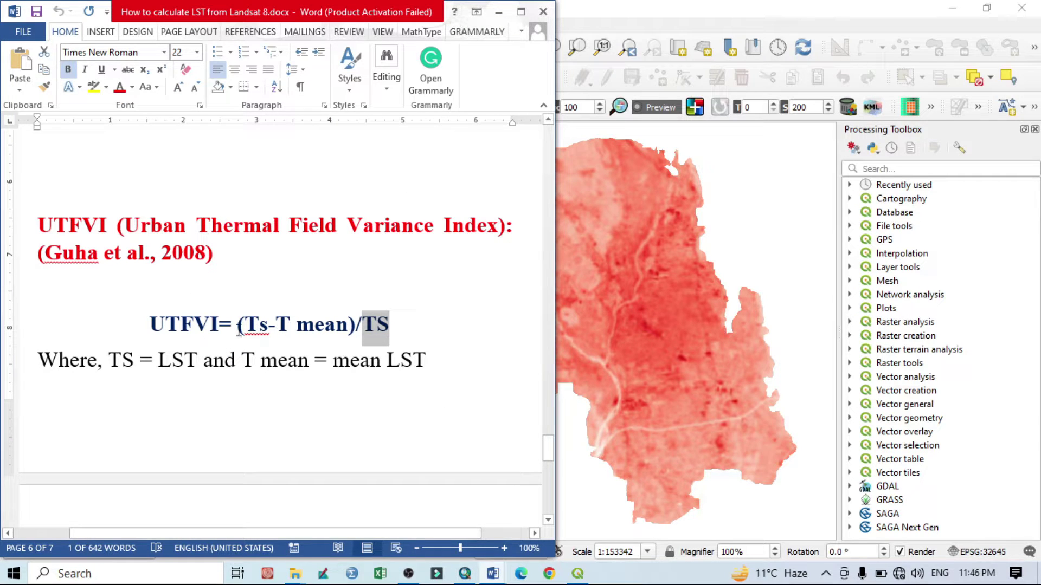
{"action": "left_click_drag", "start_coordinate": [269, 325], "coordinate": [248, 330]}
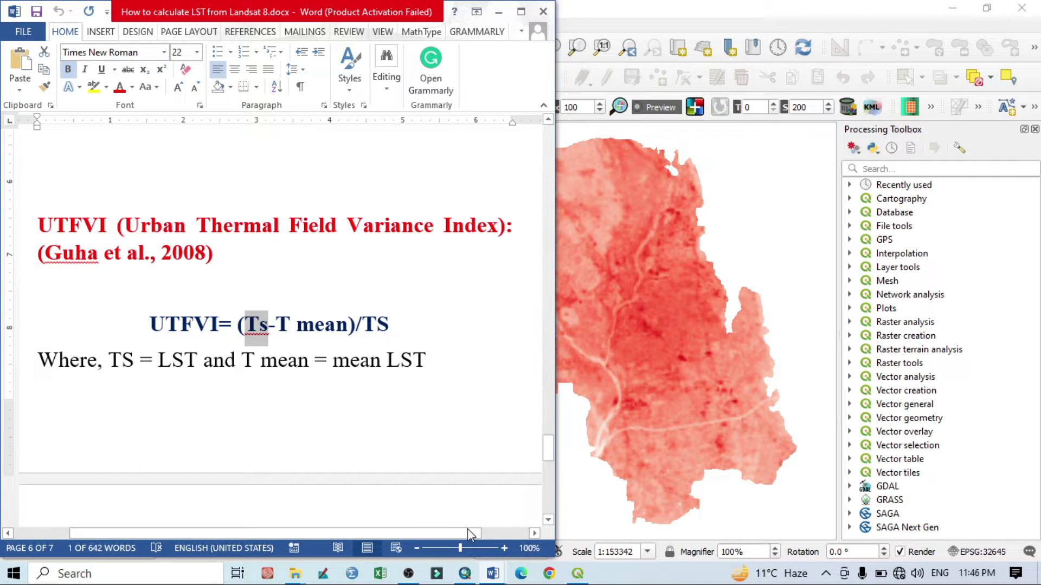
Review the Table 2 UTFVI threshold values in Tables.docx, then return to QGIS
{"action": "mouse_move", "coordinate": [503, 576]}
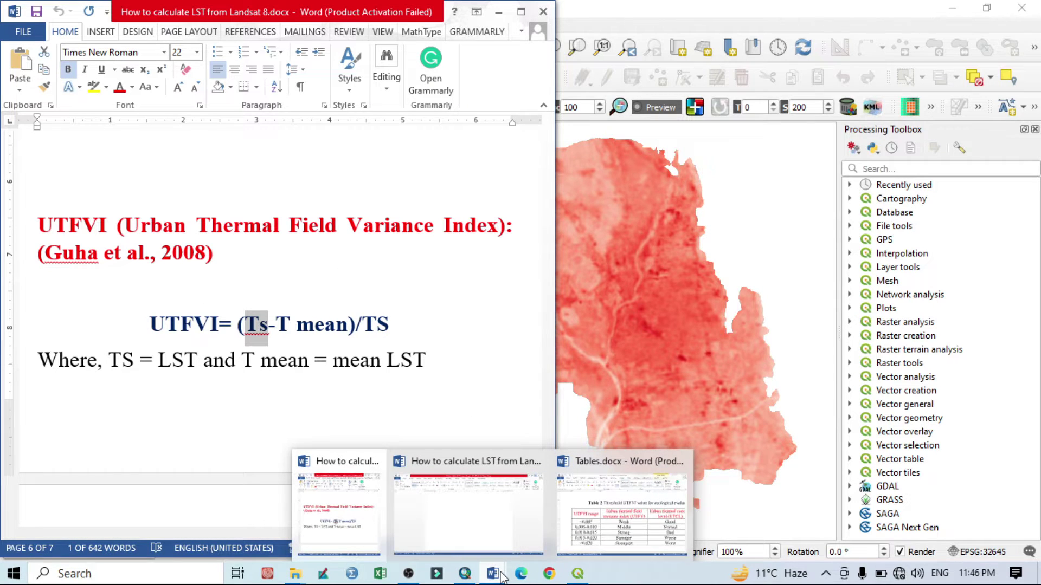
{"action": "left_click", "coordinate": [642, 494]}
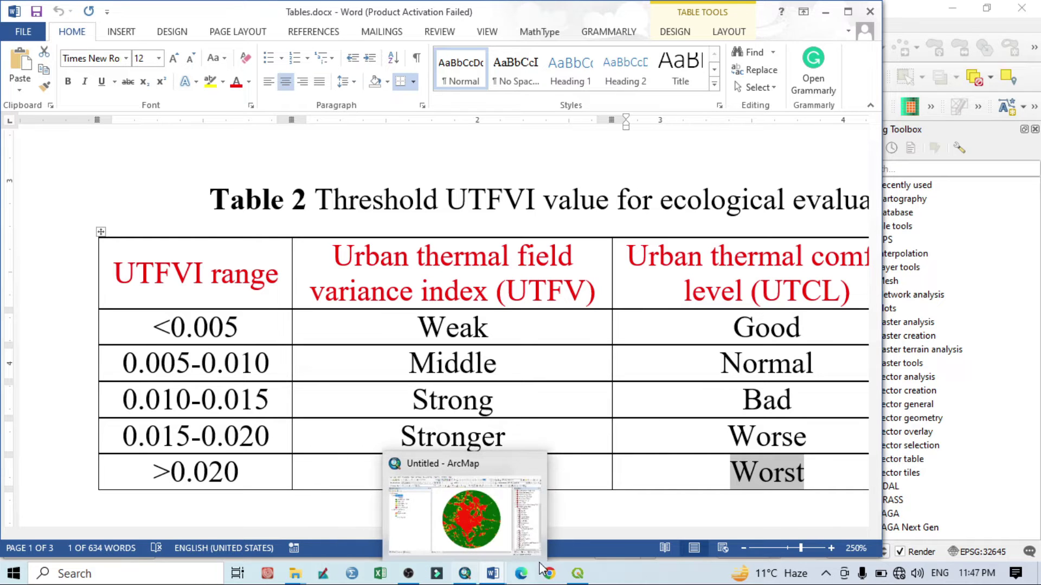
{"action": "left_click", "coordinate": [577, 573]}
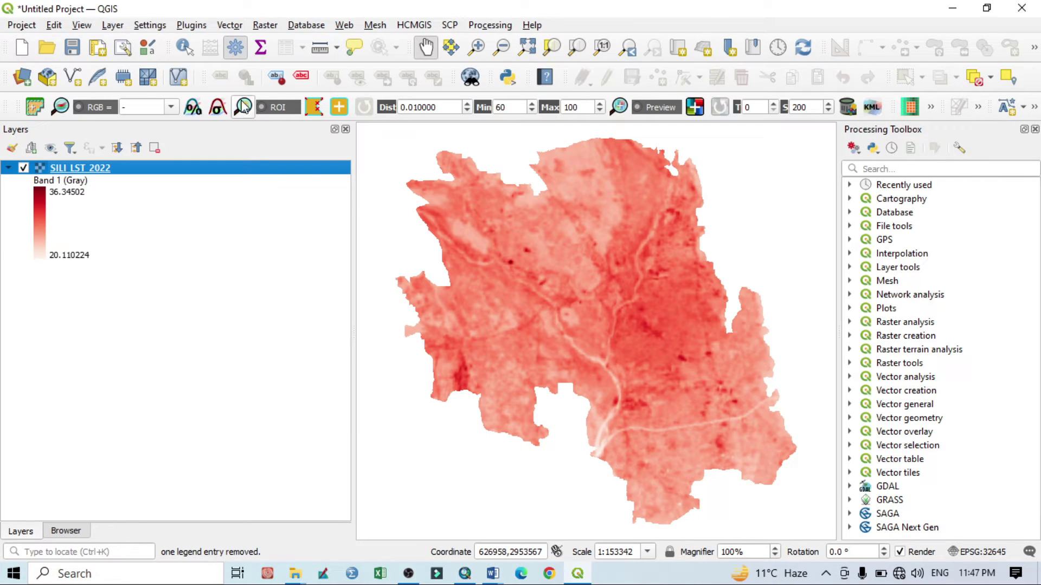
{"action": "left_click", "coordinate": [266, 25]}
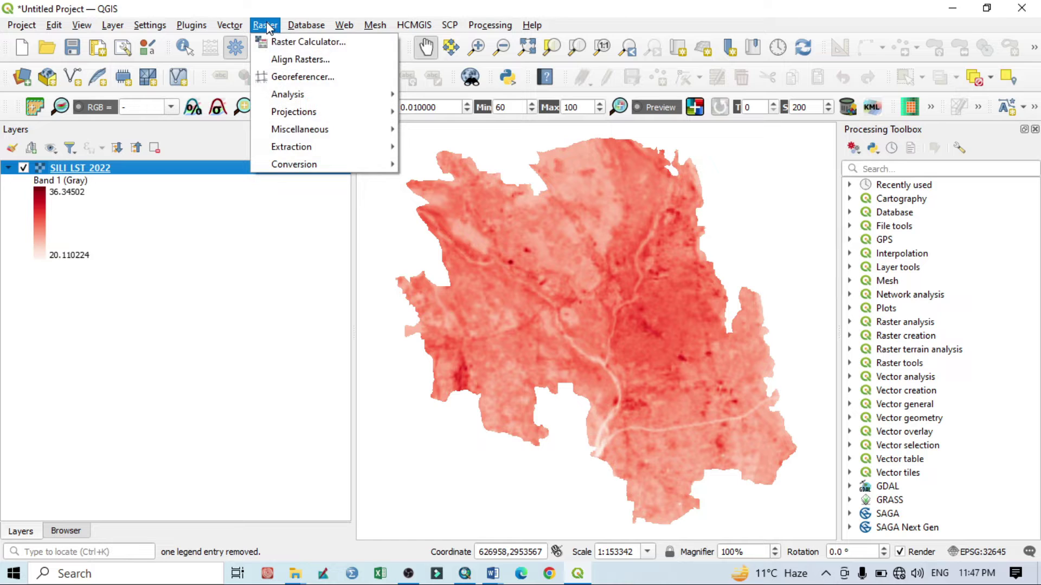
{"action": "left_click", "coordinate": [293, 40]}
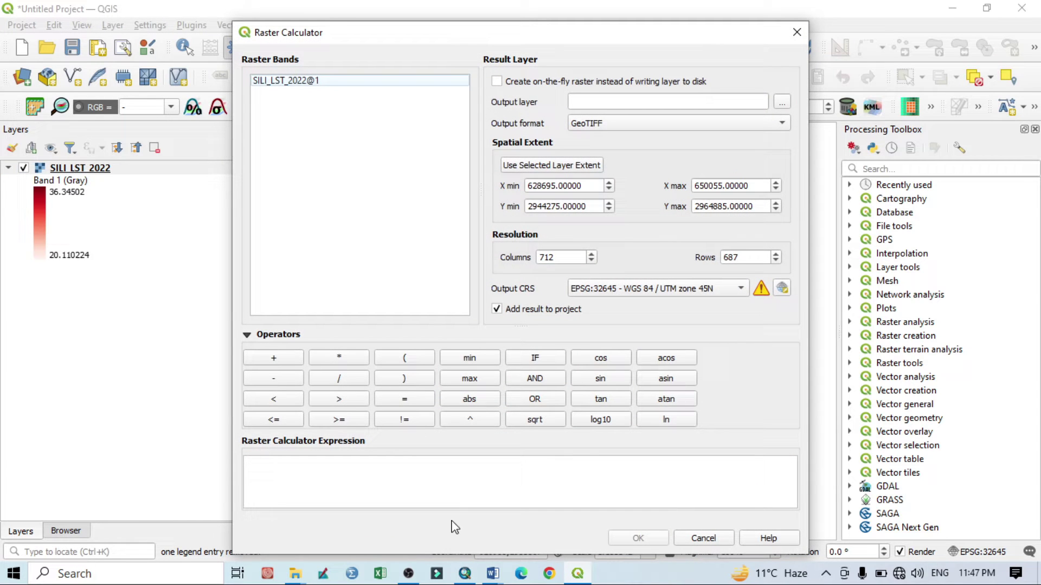
{"action": "mouse_move", "coordinate": [496, 579]}
{"action": "mouse_move", "coordinate": [349, 532]}
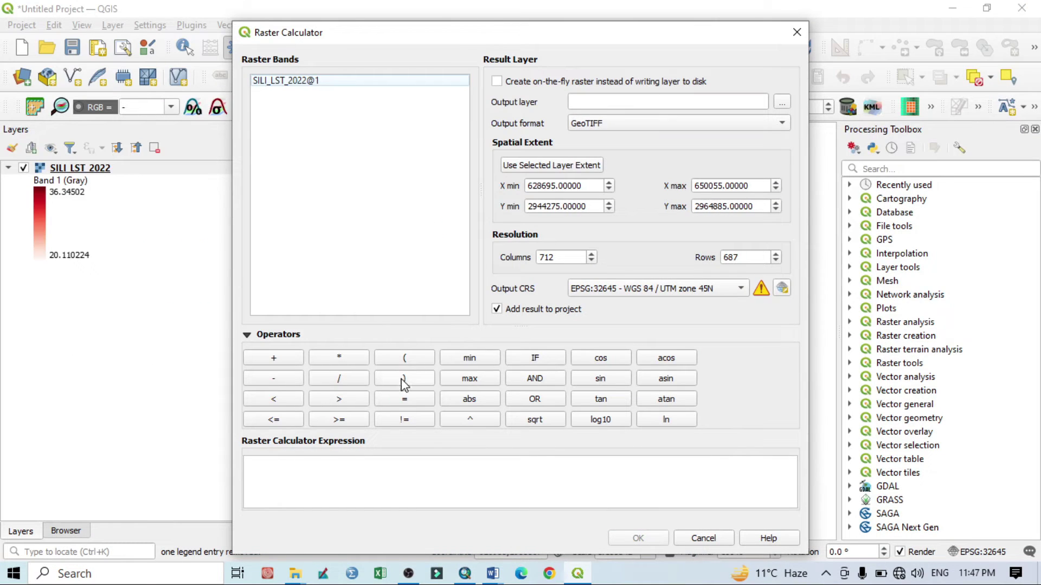
{"action": "left_click", "coordinate": [405, 364]}
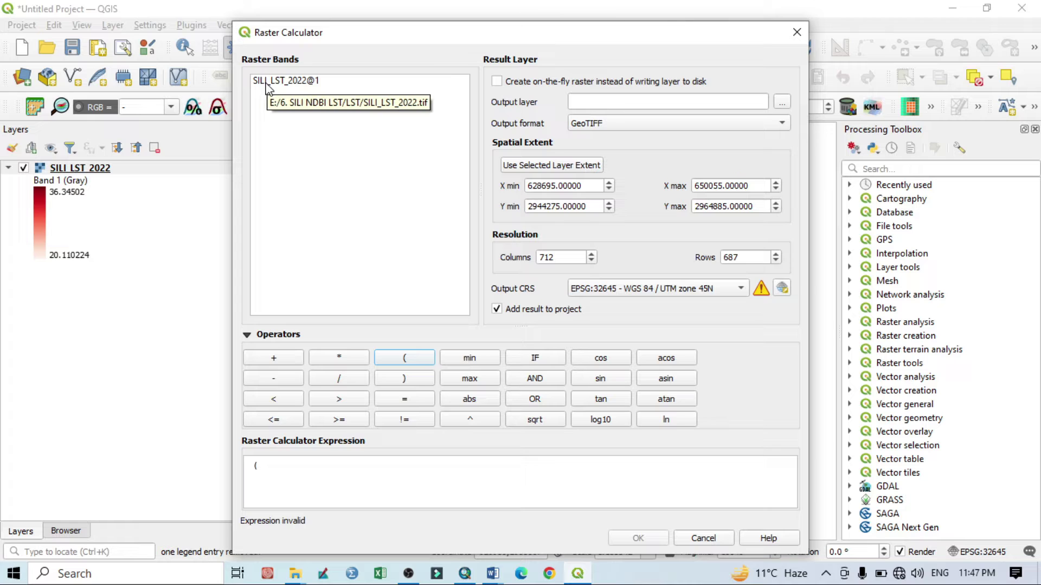
{"action": "double_click", "coordinate": [266, 83]}
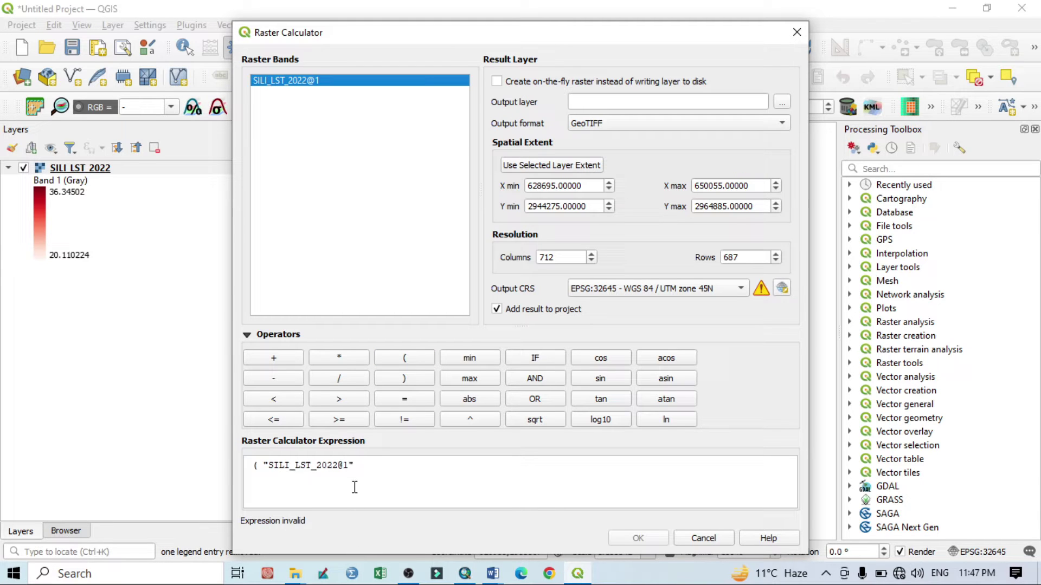
{"action": "left_click", "coordinate": [279, 379]}
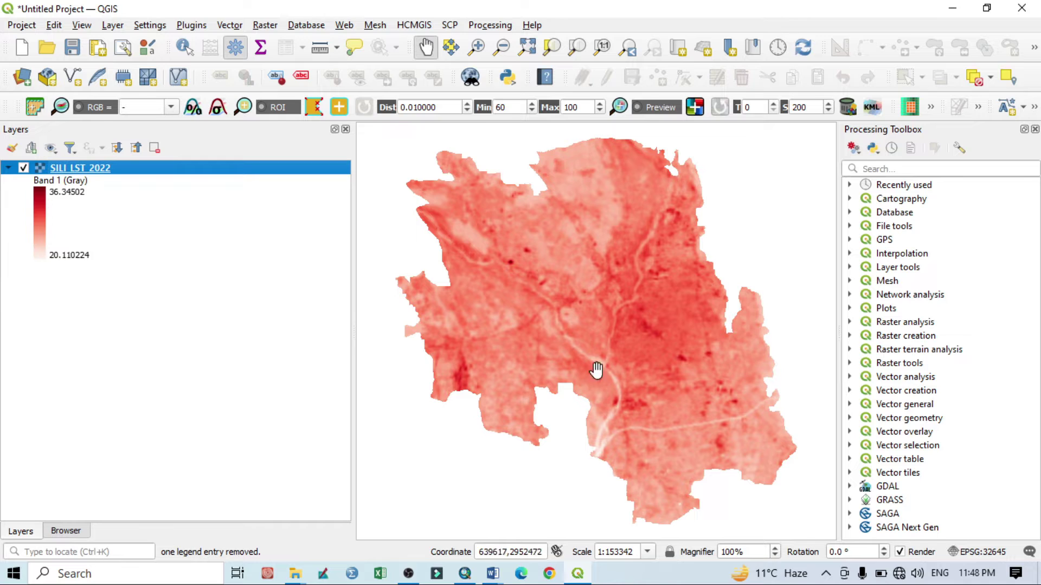
Recheck the Ts term of the UTFVI formula in Word, then hide the document
{"action": "mouse_move", "coordinate": [497, 583]}
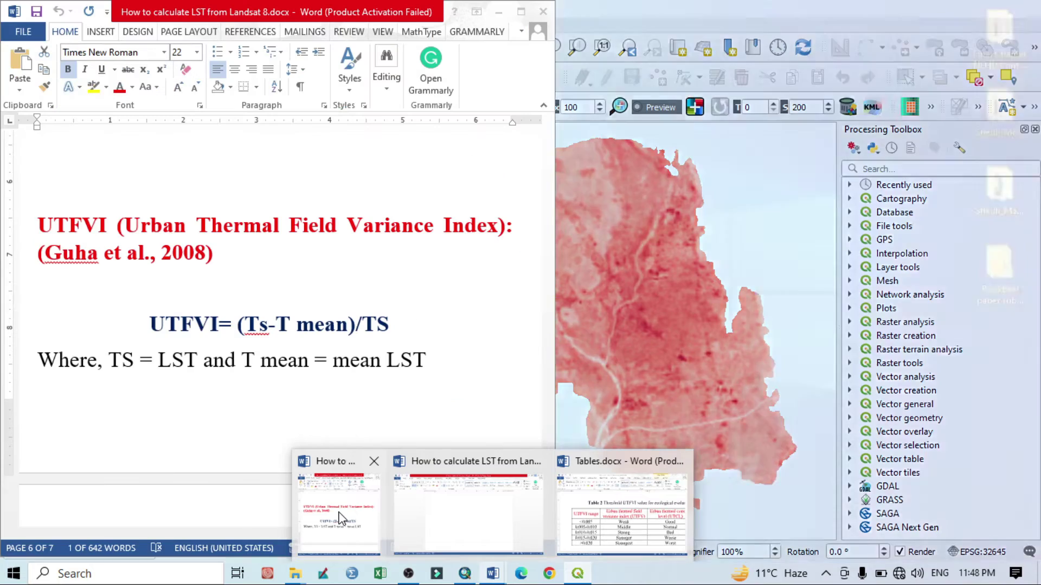
{"action": "left_click", "coordinate": [477, 499]}
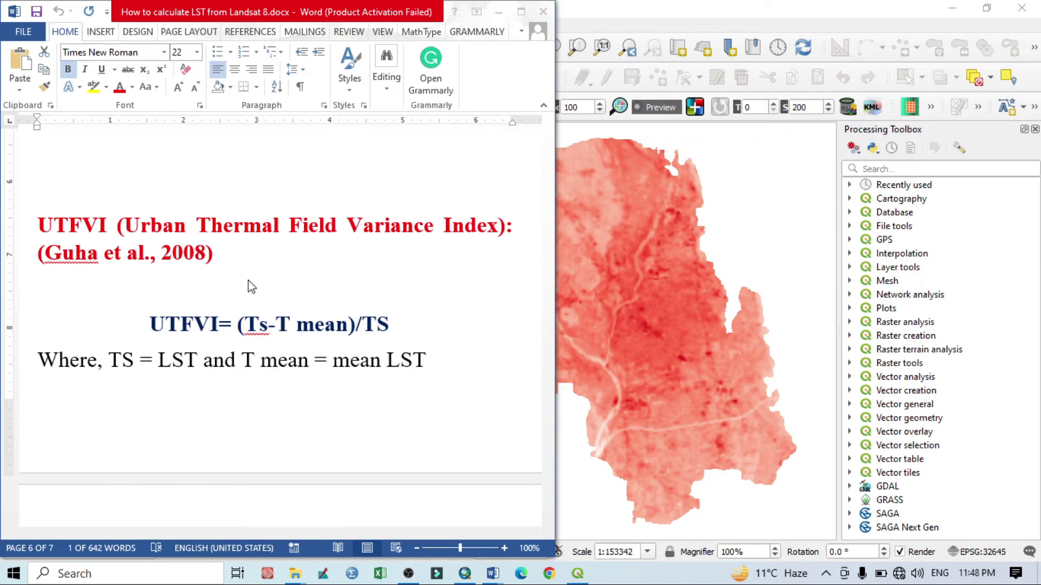
{"action": "double_click", "coordinate": [257, 332]}
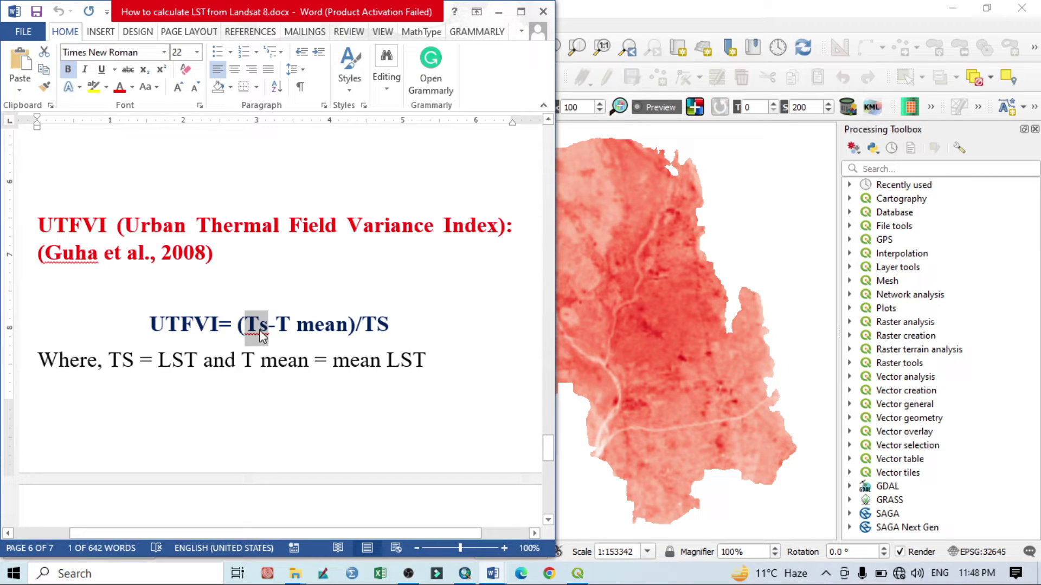
{"action": "left_click", "coordinate": [498, 12]}
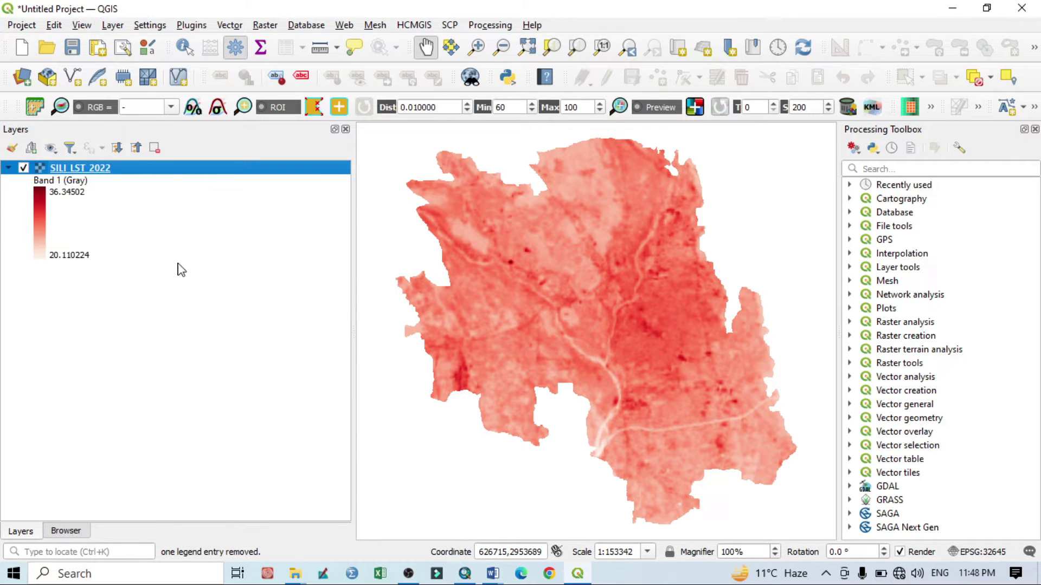
Show the SILI_LST_2022 layer's Information page with its band statistics
{"action": "right_click", "coordinate": [63, 165]}
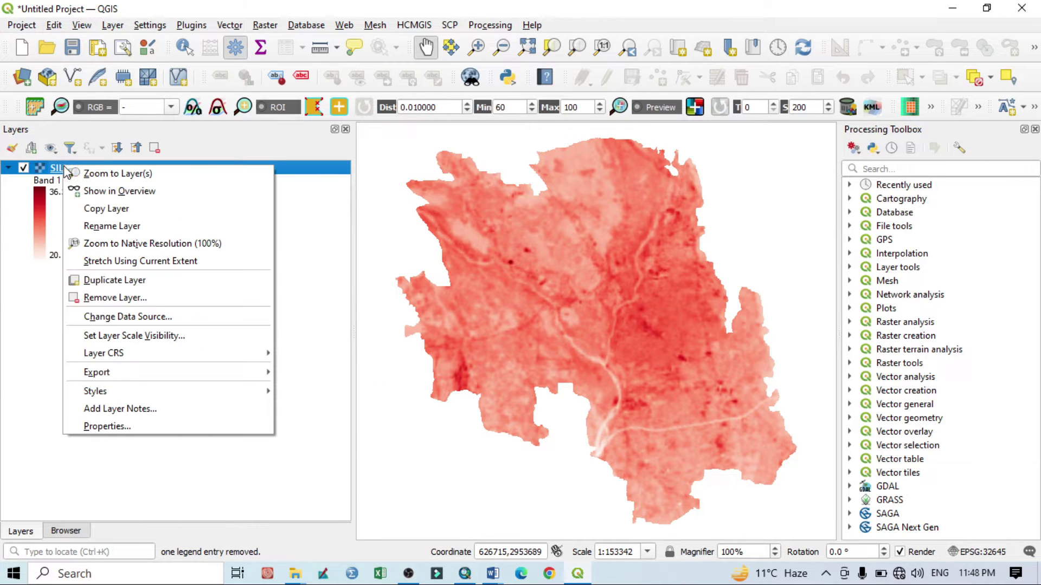
{"action": "left_click", "coordinate": [103, 427]}
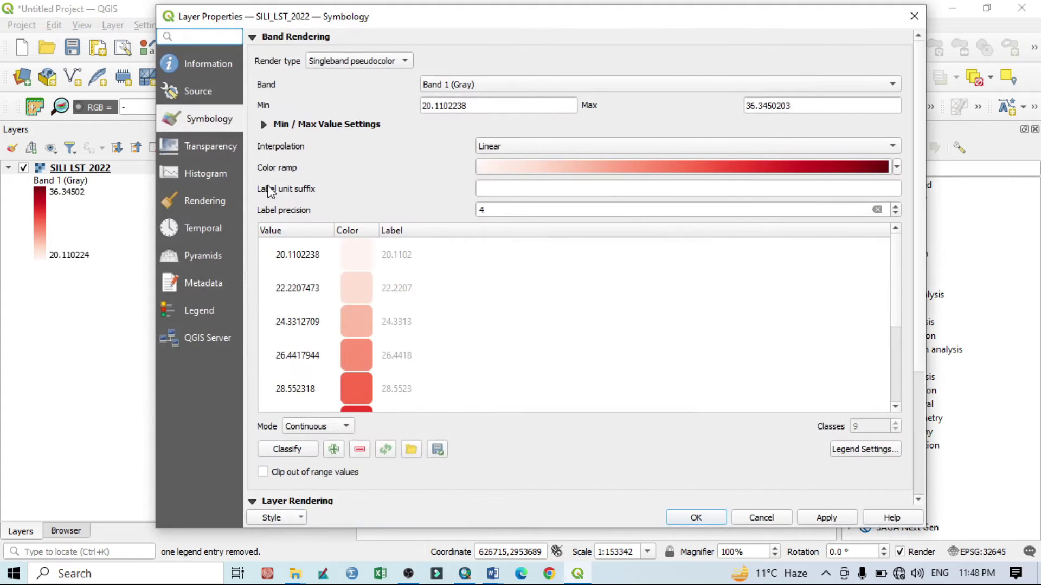
{"action": "left_click", "coordinate": [192, 93]}
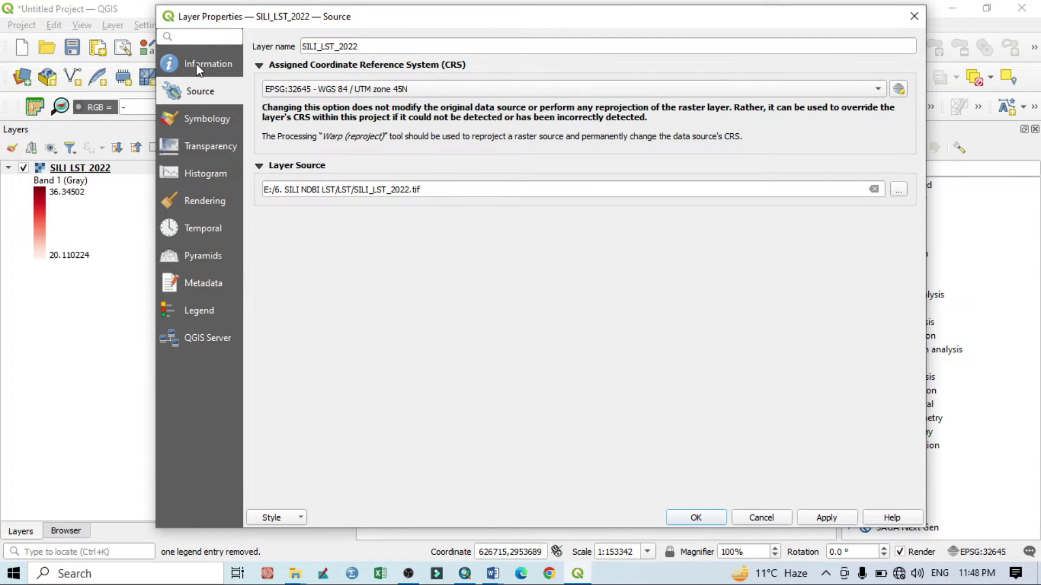
{"action": "left_click", "coordinate": [196, 66]}
{"action": "scroll", "coordinate": [515, 403], "scroll_direction": "down", "scroll_amount": 5}
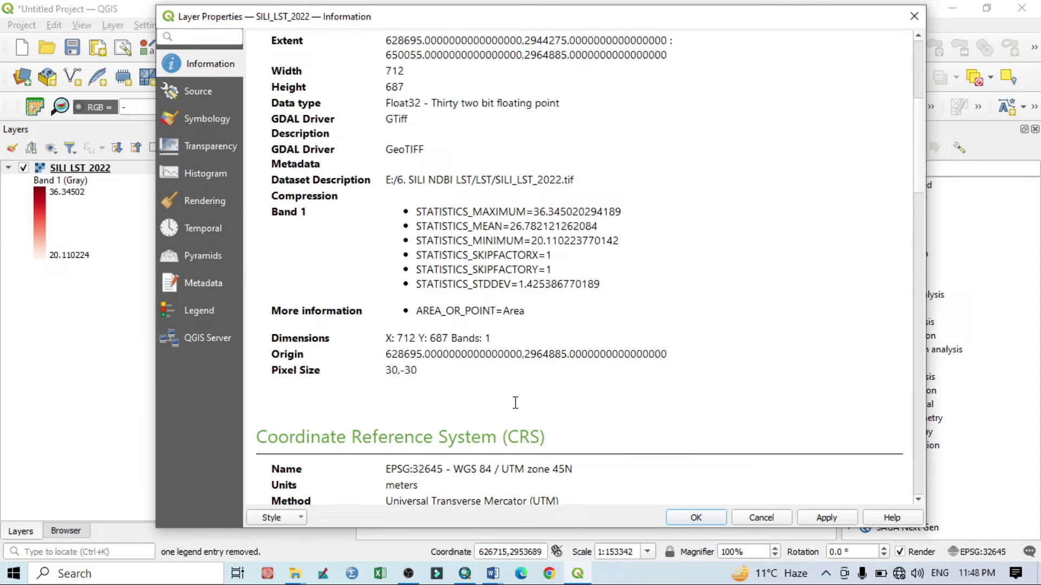
{"action": "scroll", "coordinate": [516, 409], "scroll_direction": "down", "scroll_amount": 3}
{"action": "scroll", "coordinate": [488, 379], "scroll_direction": "up", "scroll_amount": 10}
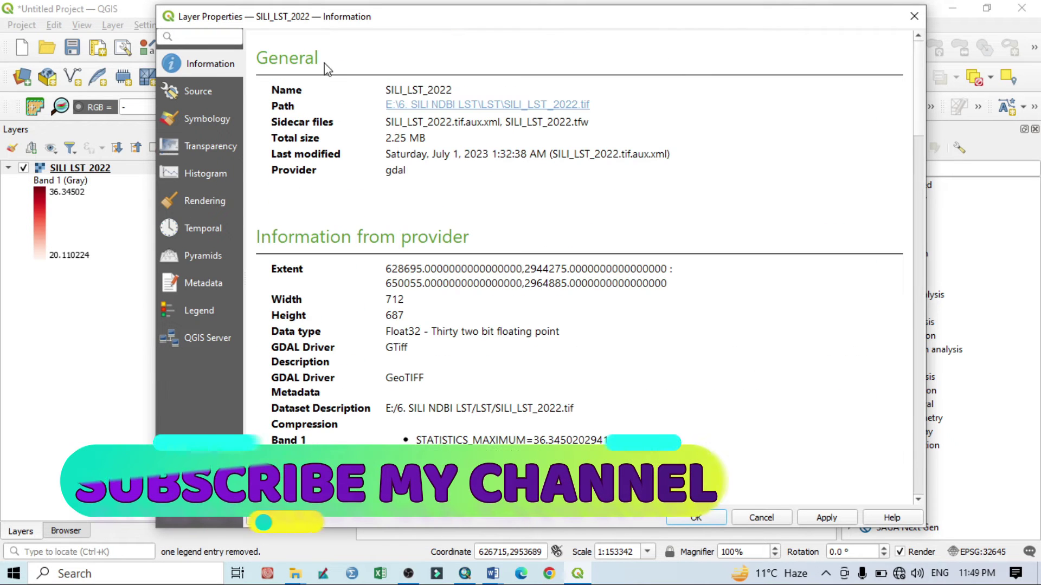
{"action": "scroll", "coordinate": [433, 323], "scroll_direction": "down", "scroll_amount": 5}
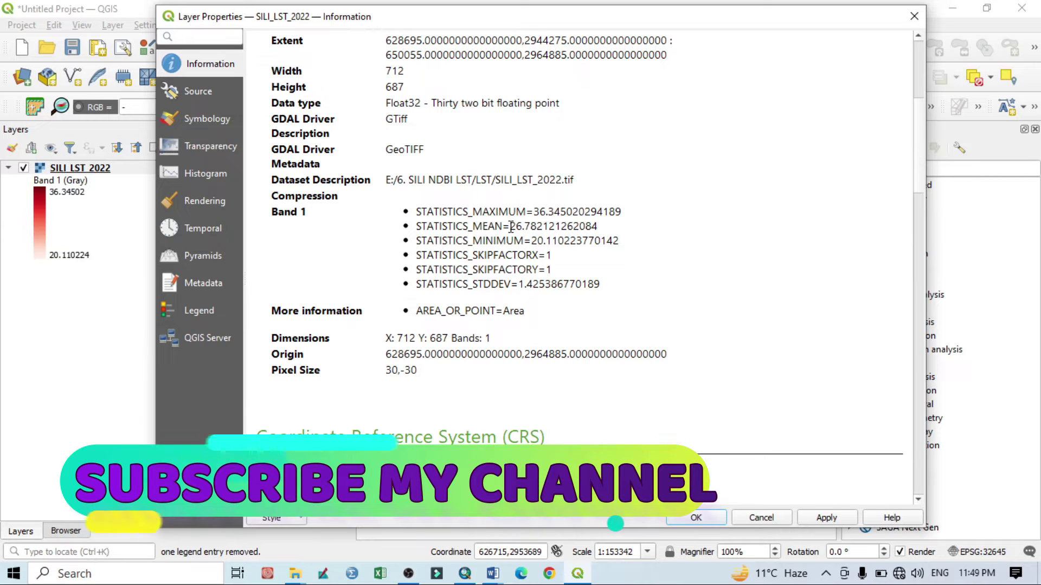
Copy the mean value 26.782121262084 and close the layer properties
{"action": "left_click_drag", "start_coordinate": [512, 227], "coordinate": [599, 225]}
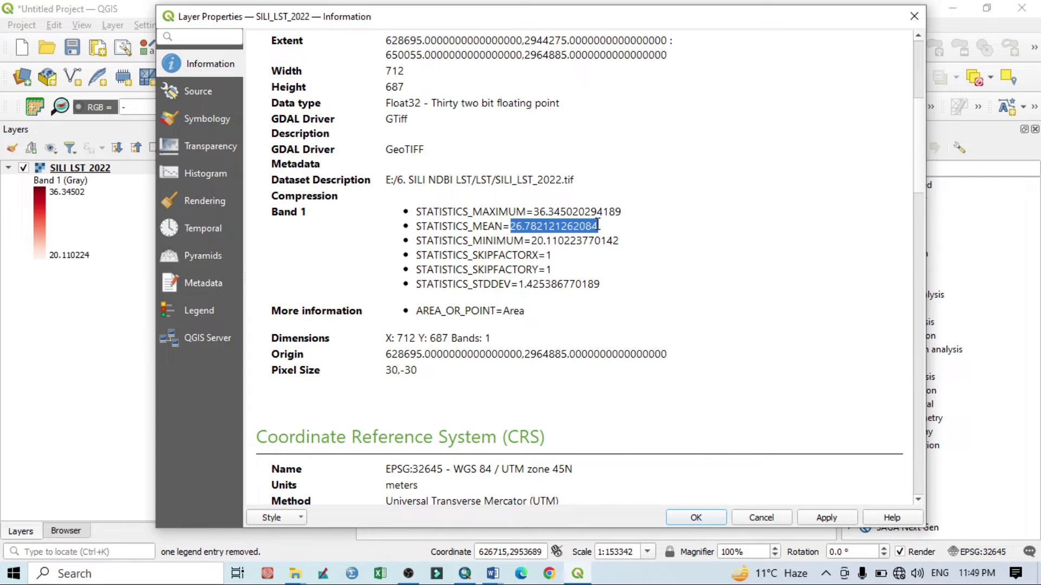
{"action": "right_click", "coordinate": [570, 225]}
{"action": "left_click", "coordinate": [589, 232]}
{"action": "left_click", "coordinate": [914, 16]}
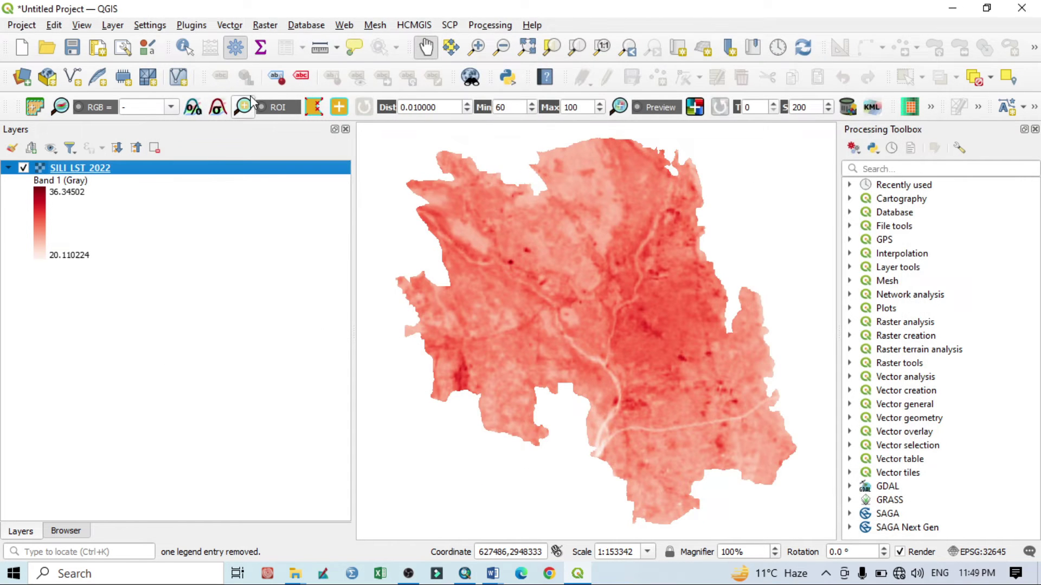
In the Raster Calculator, enter ( "SILI_LST_2022@1" - 26.782121262084 ) / "SILI_LST_2022@1"
{"action": "left_click", "coordinate": [267, 27]}
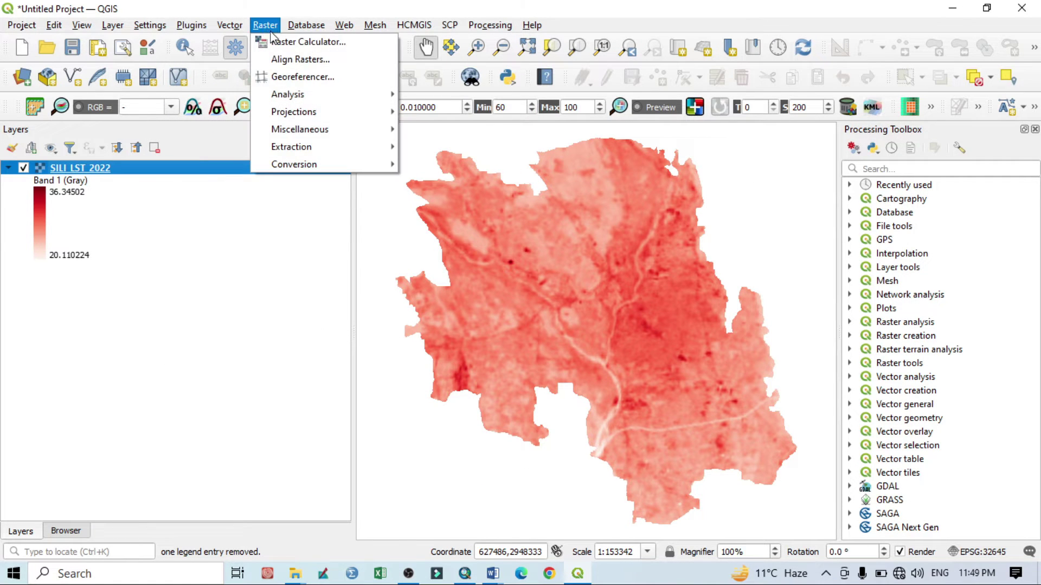
{"action": "left_click", "coordinate": [289, 42]}
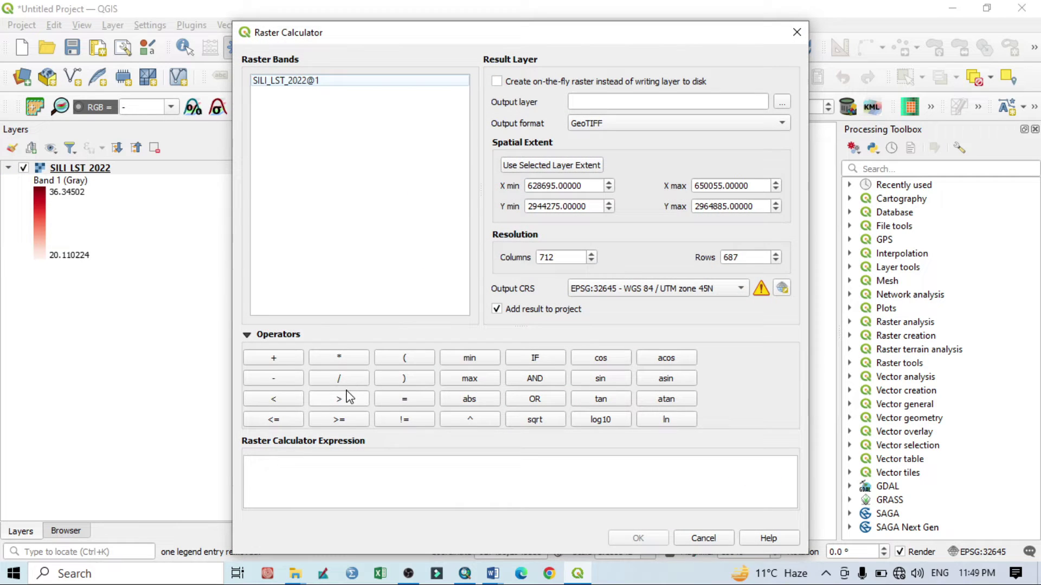
{"action": "left_click", "coordinate": [404, 357]}
{"action": "double_click", "coordinate": [275, 81]}
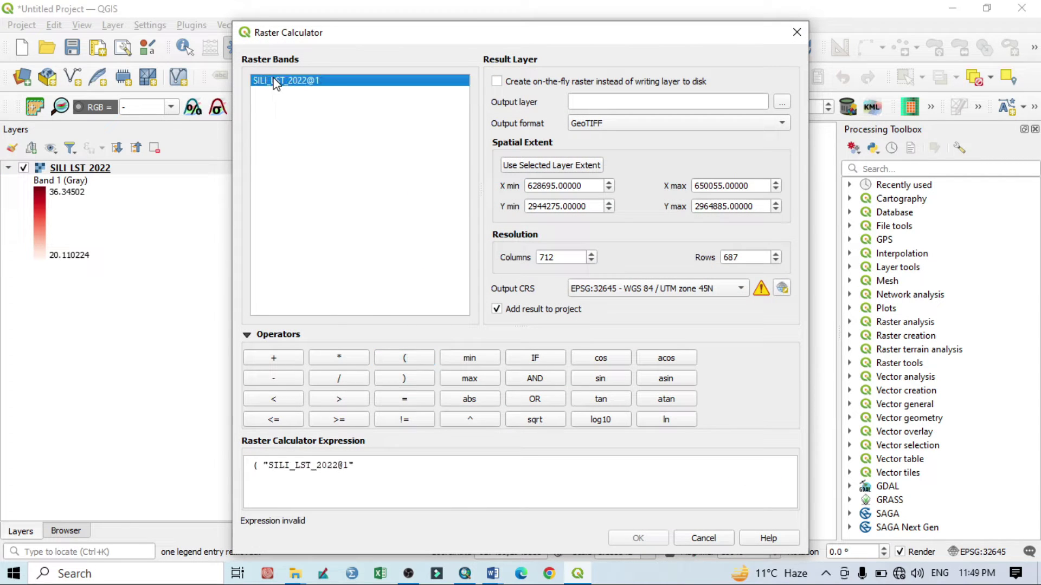
{"action": "left_click", "coordinate": [280, 382]}
{"action": "right_click", "coordinate": [376, 465]}
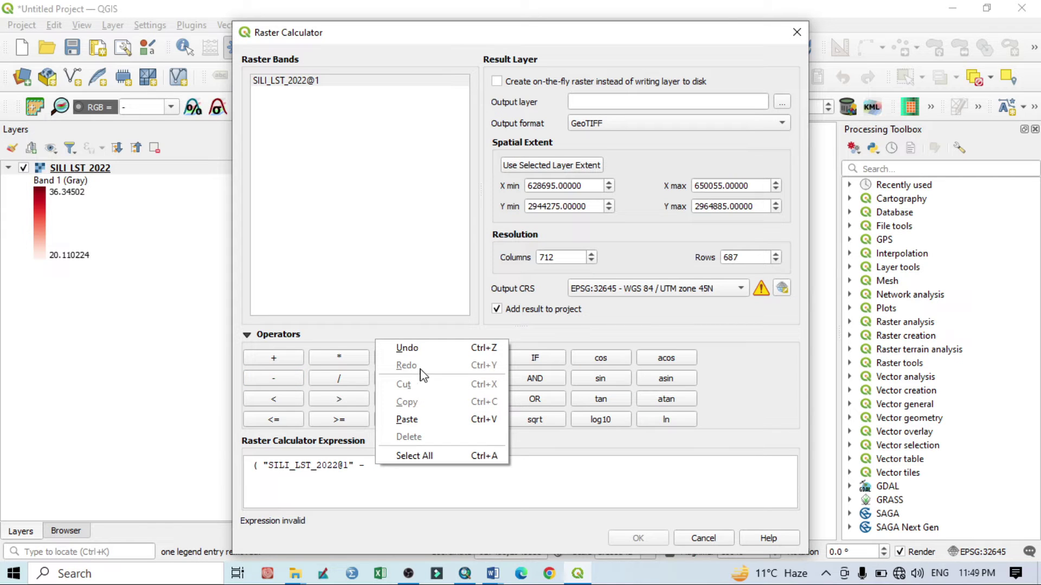
{"action": "left_click", "coordinate": [424, 420]}
{"action": "left_click", "coordinate": [410, 379]}
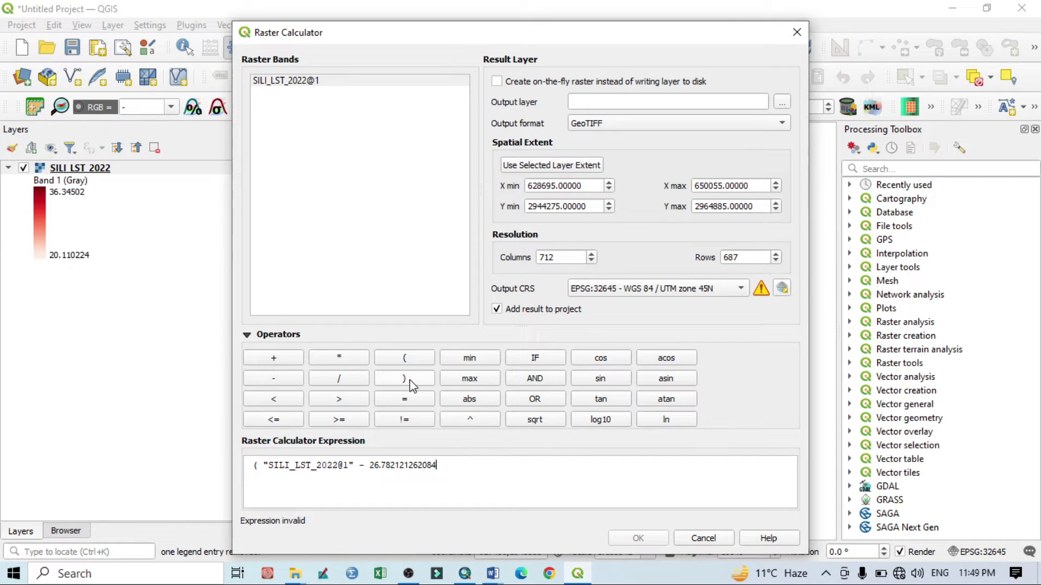
{"action": "left_click", "coordinate": [340, 380]}
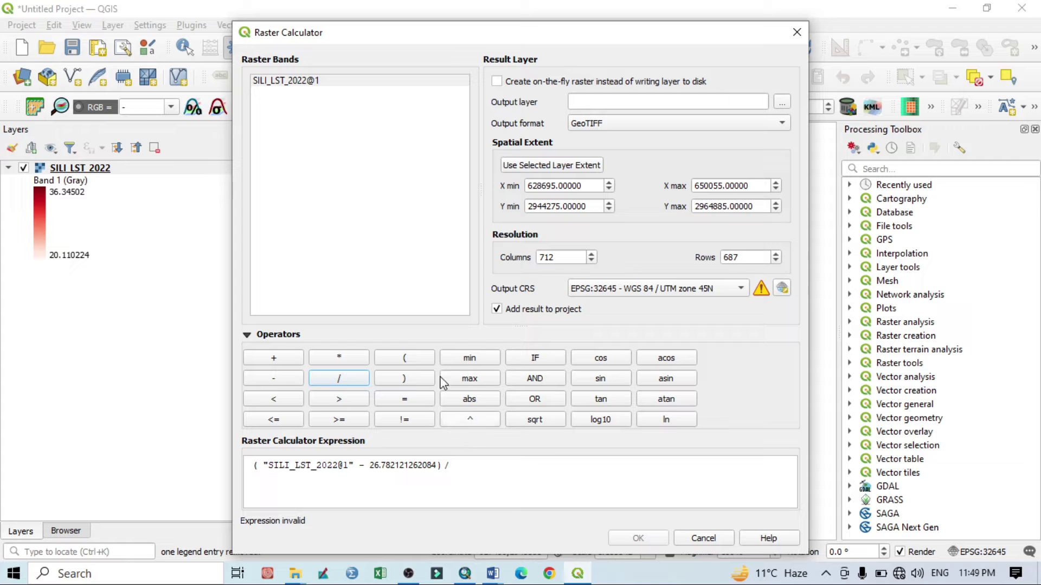
{"action": "double_click", "coordinate": [297, 81]}
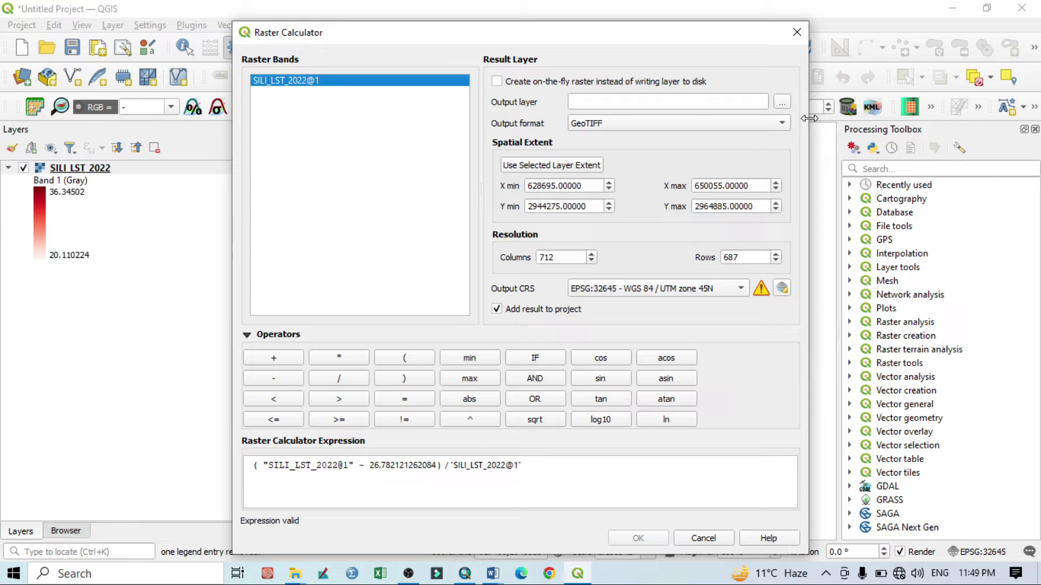
Set the calculator output to utfvi_qgis.tif inside the Desktop UTFVI folder
{"action": "left_click", "coordinate": [782, 102]}
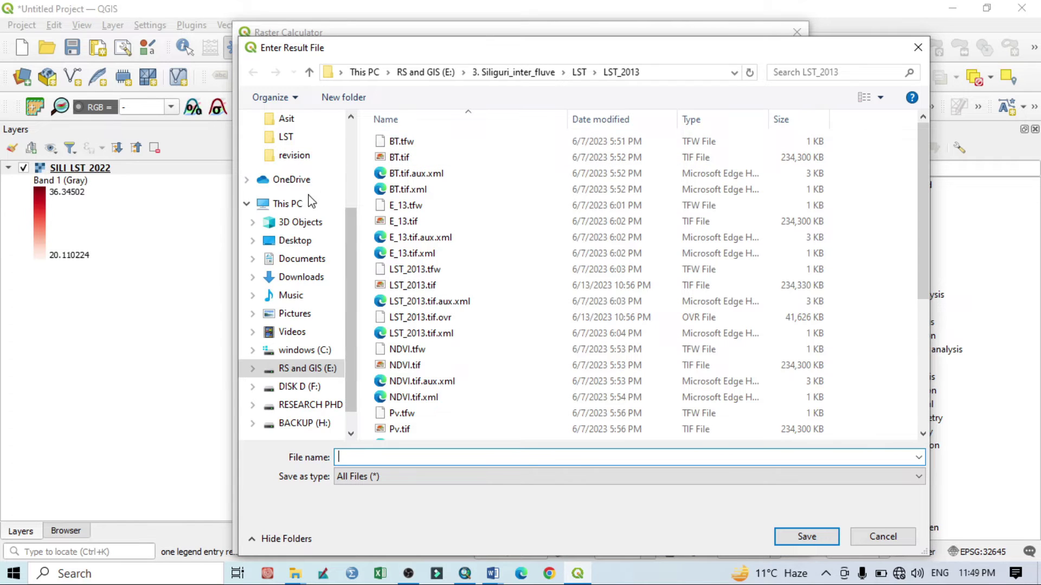
{"action": "scroll", "coordinate": [306, 214], "scroll_direction": "up", "scroll_amount": 1}
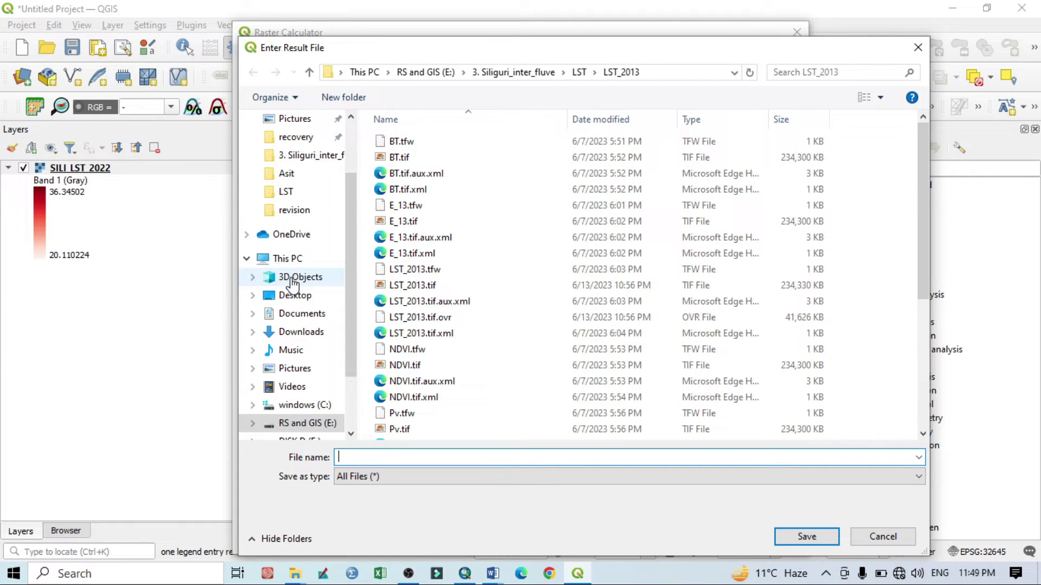
{"action": "left_click", "coordinate": [295, 296]}
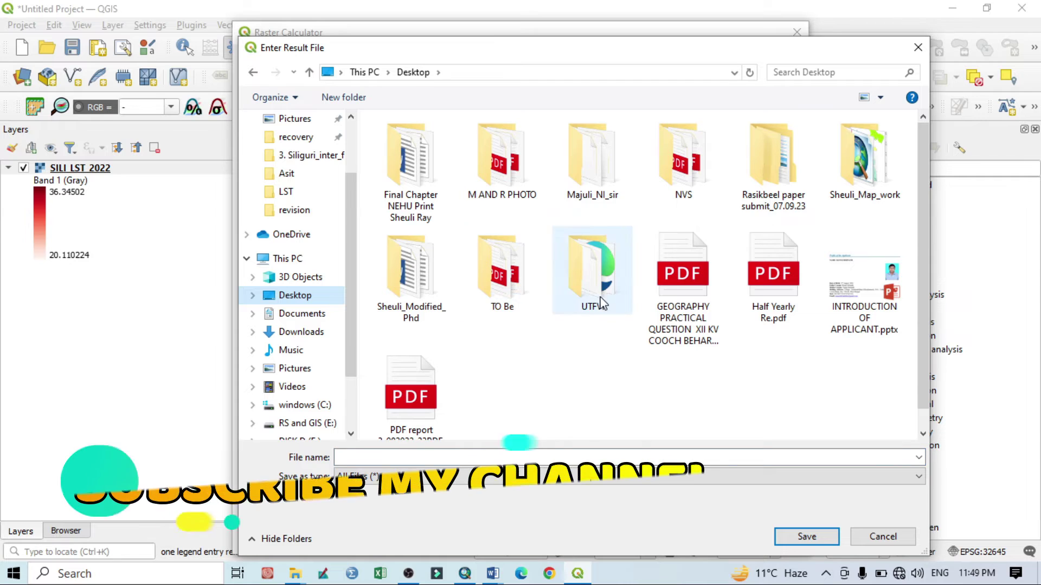
{"action": "double_click", "coordinate": [594, 277]}
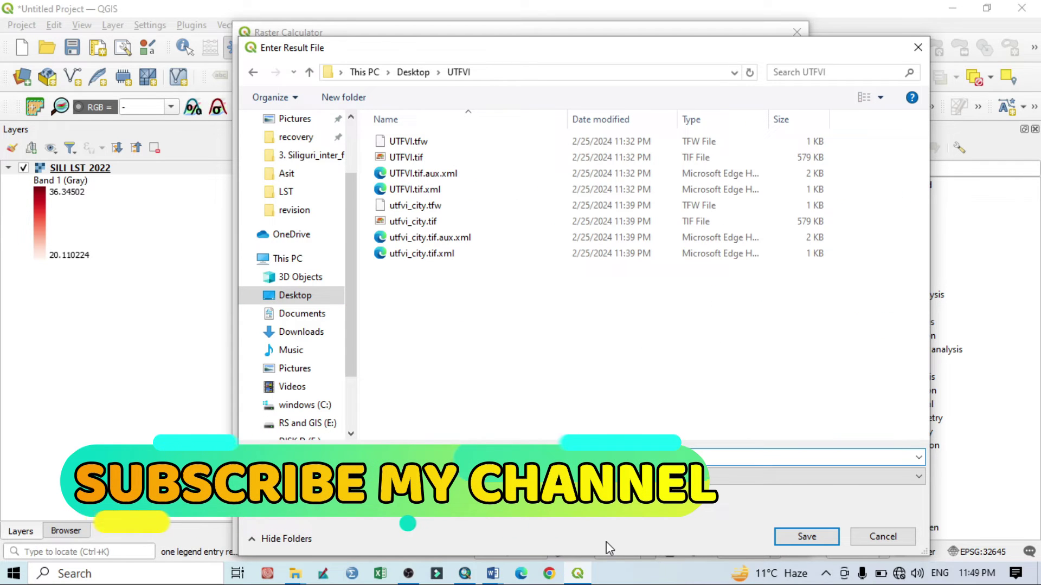
{"action": "type", "text": "u"}
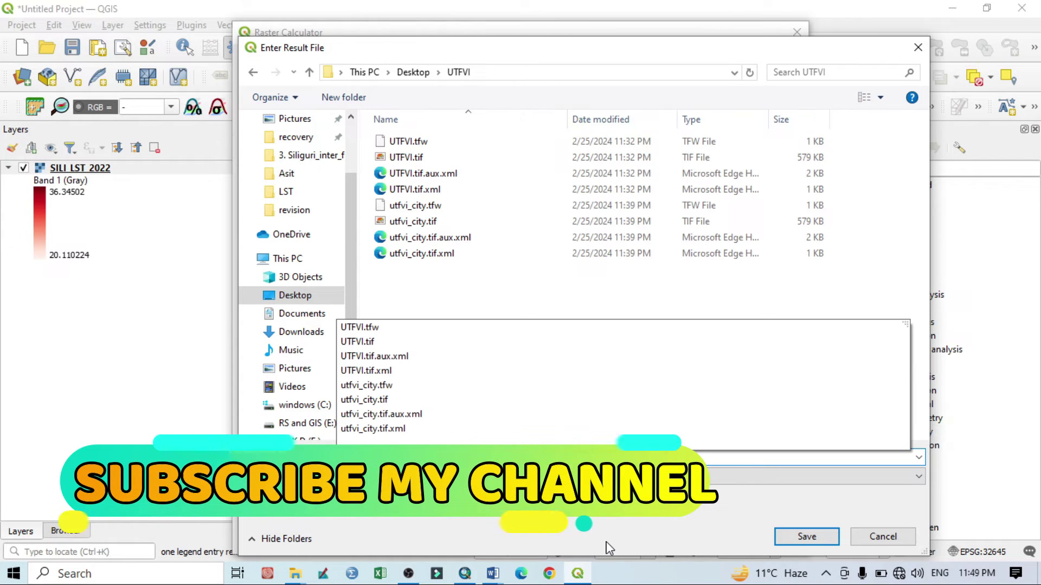
{"action": "type", "text": "tfvi"}
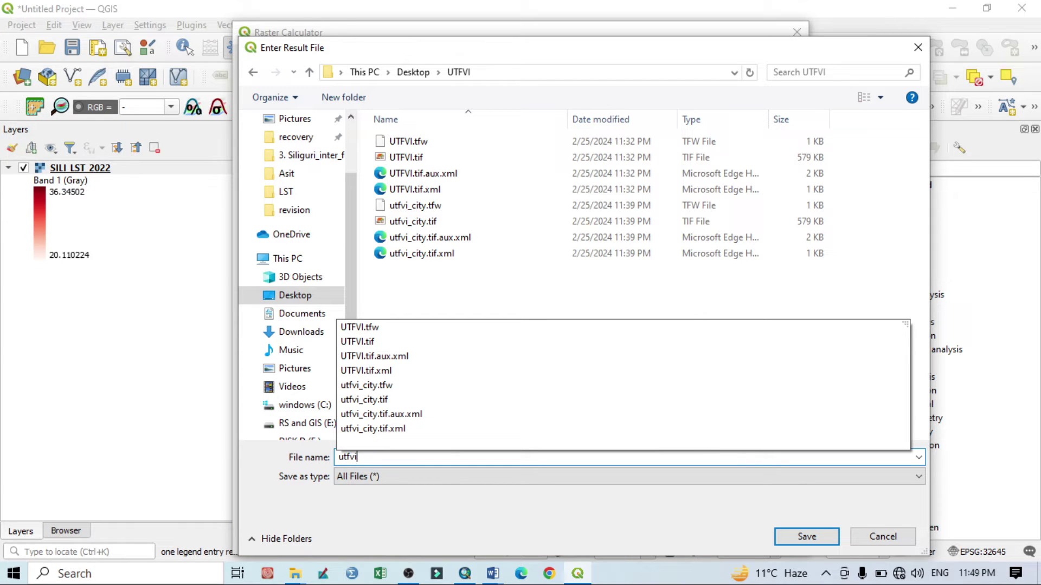
{"action": "type", "text": "."}
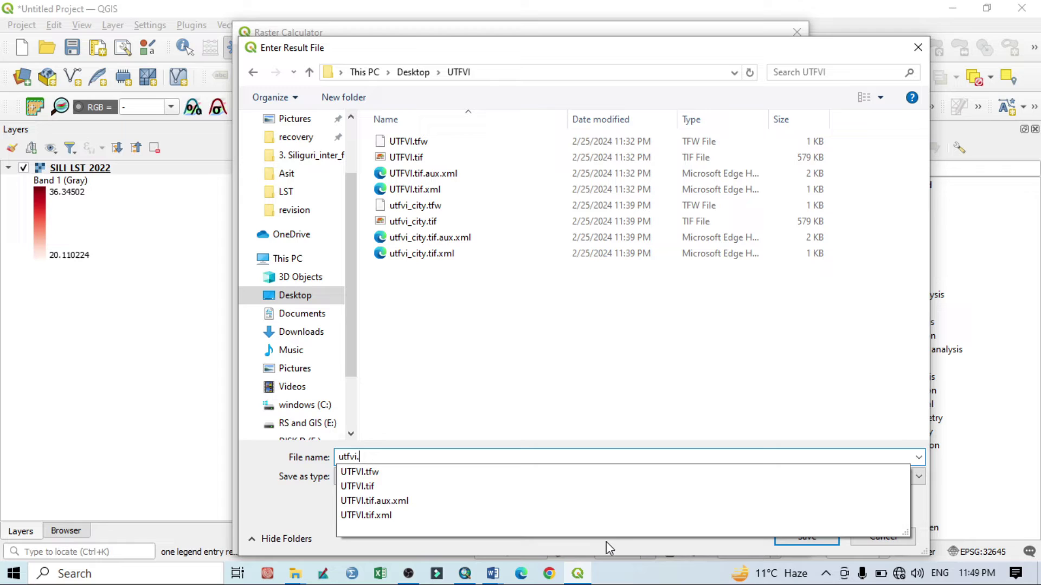
{"action": "type", "text": "qgis.tif"}
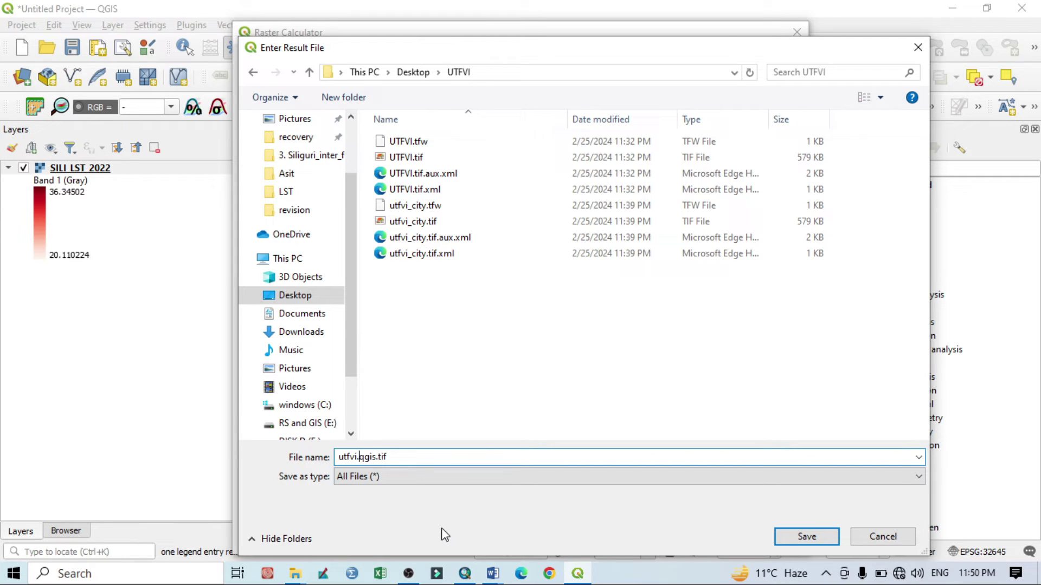
{"action": "key", "text": "BackSpace"}
{"action": "type", "text": "_"}
{"action": "left_click", "coordinate": [799, 540]}
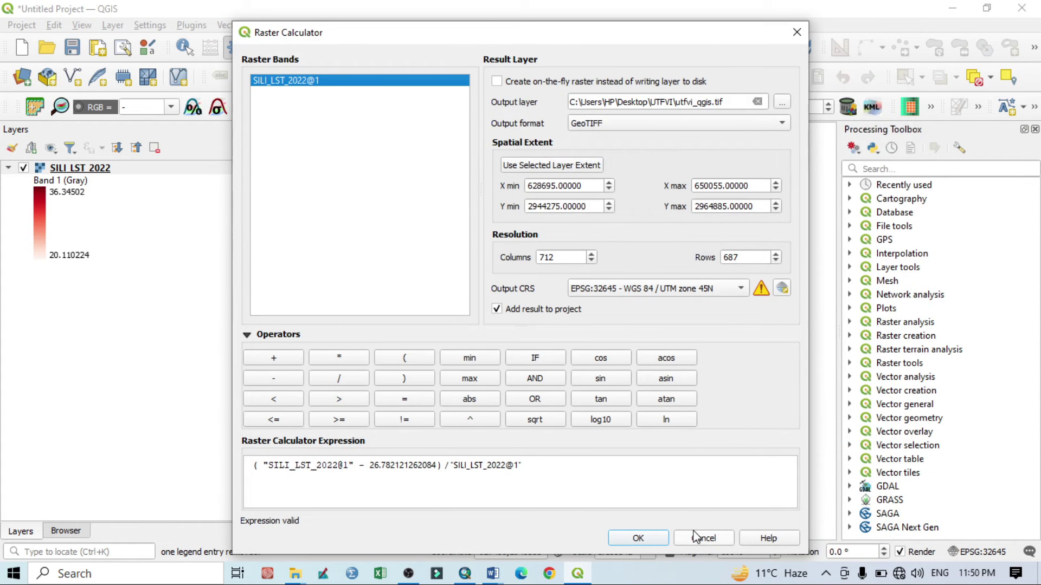
Compute the utfvi_qgis raster, hide SILI_LST_2022, and open utfvi_qgis's layer properties
{"action": "left_click", "coordinate": [639, 539]}
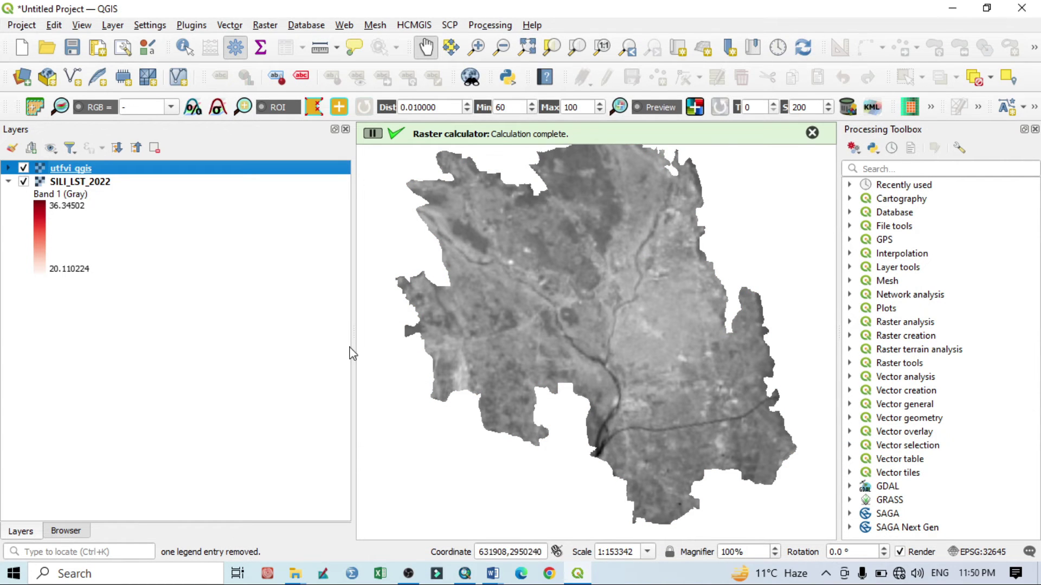
{"action": "left_click", "coordinate": [8, 168]}
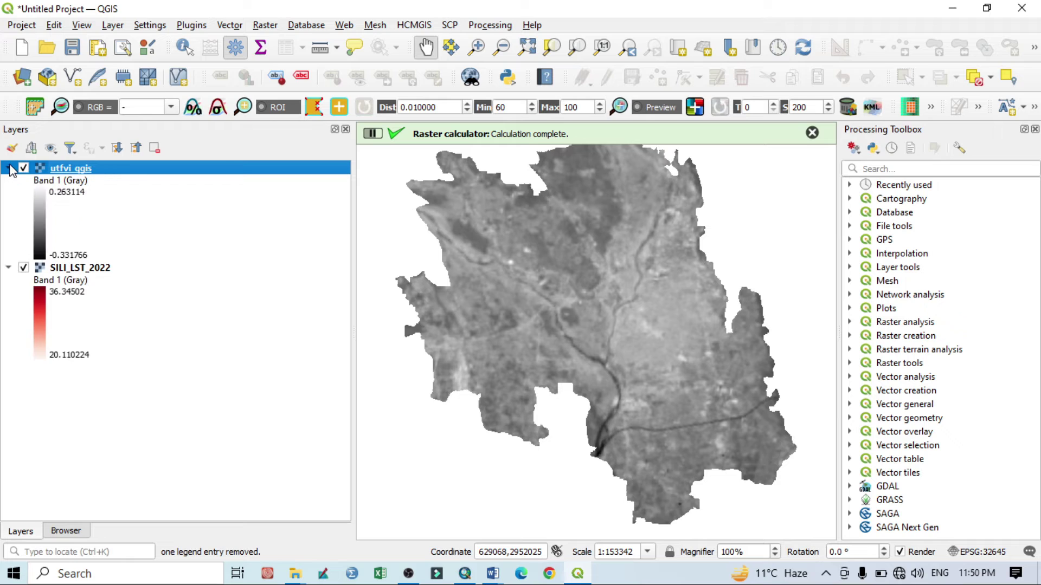
{"action": "left_click", "coordinate": [23, 268]}
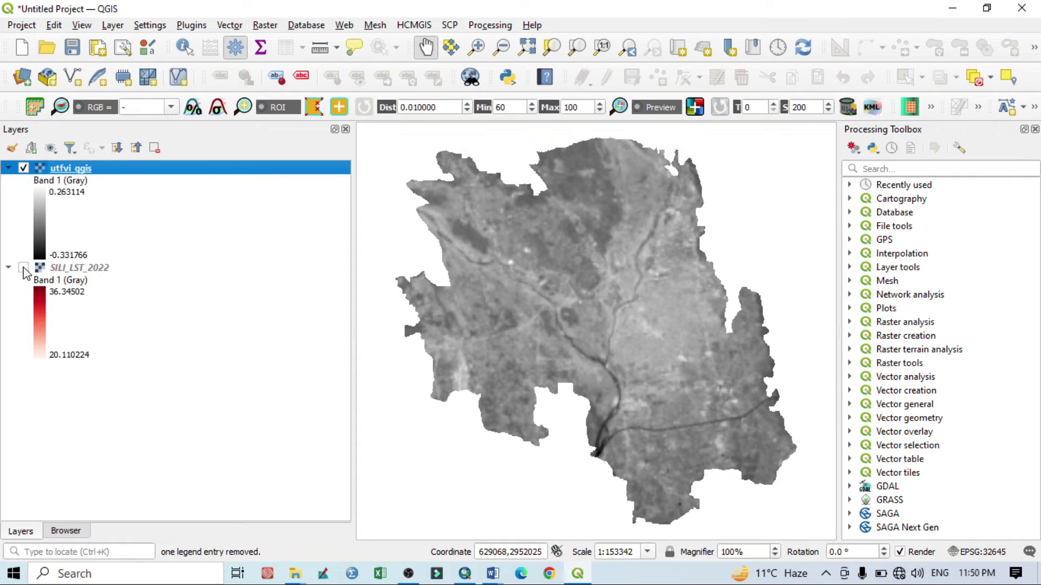
{"action": "right_click", "coordinate": [62, 173]}
{"action": "left_click", "coordinate": [99, 448]}
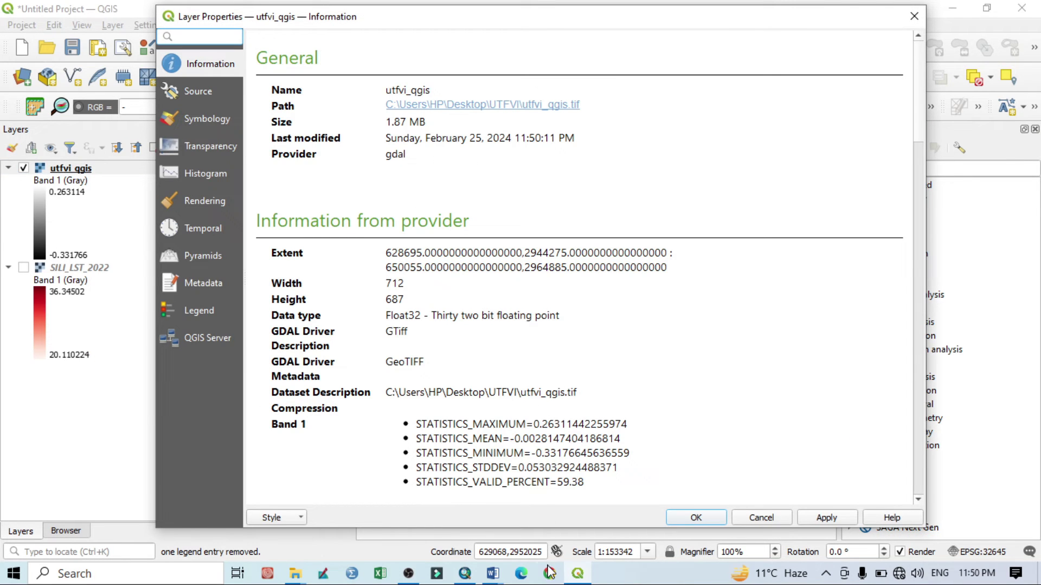
{"action": "mouse_move", "coordinate": [492, 574]}
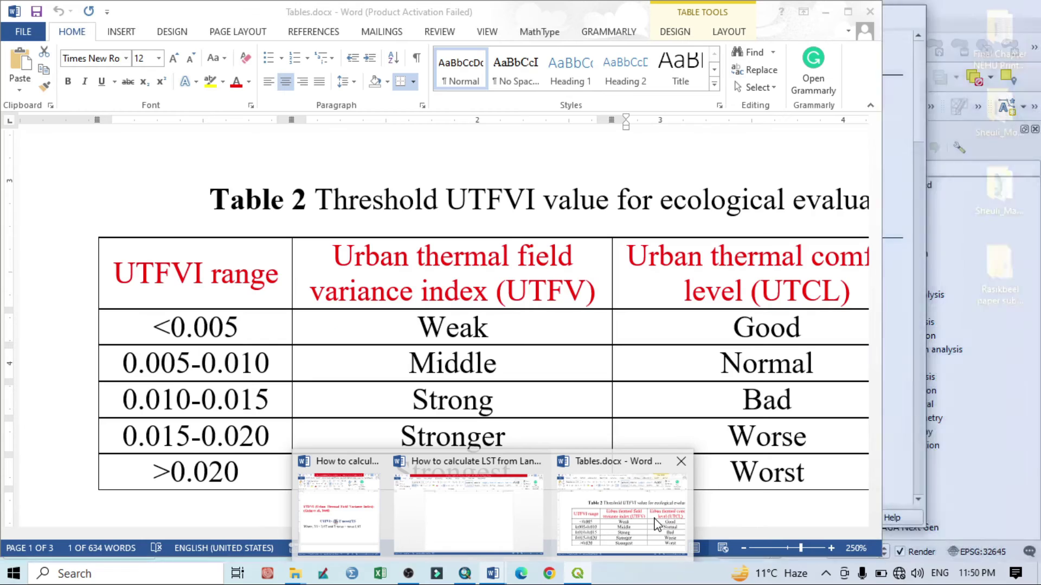
{"action": "left_click", "coordinate": [657, 523]}
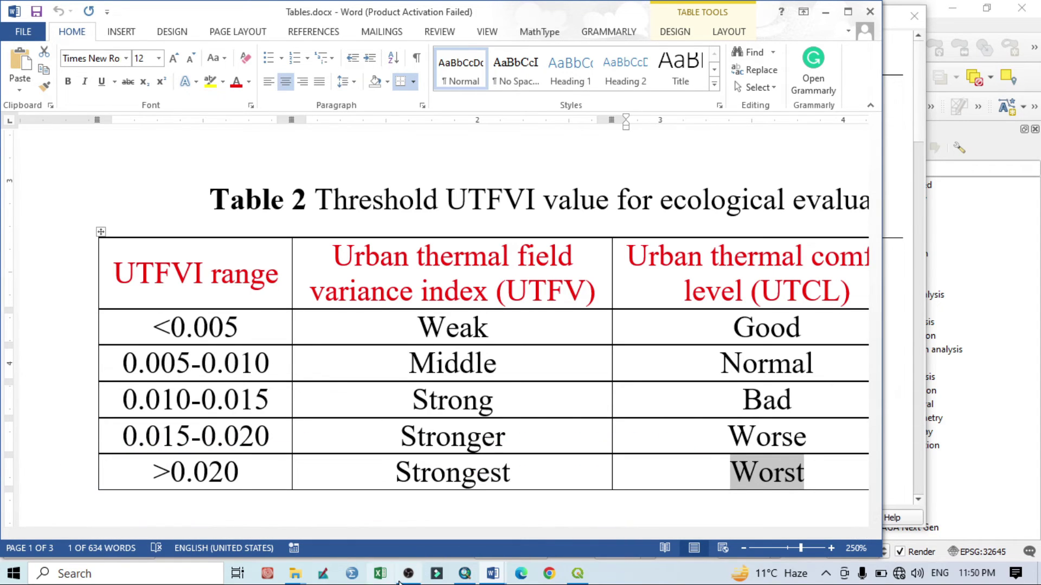
{"action": "left_click", "coordinate": [577, 573]}
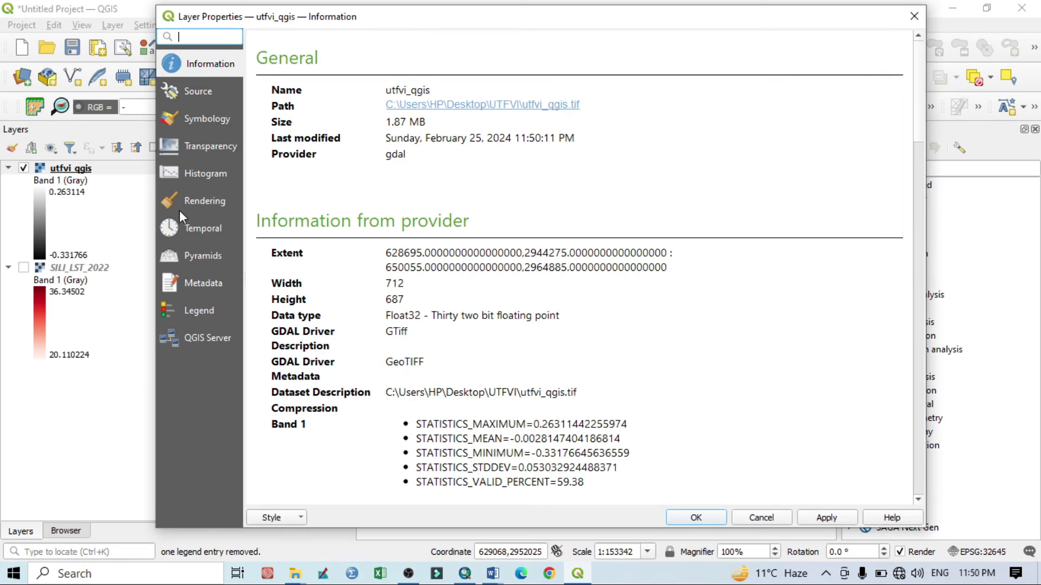
Style utfvi_qgis as singleband pseudocolor in Reds with breaks 0.005, 0.01, 0.015, 0.02, 0.2631132
{"action": "left_click", "coordinate": [213, 116]}
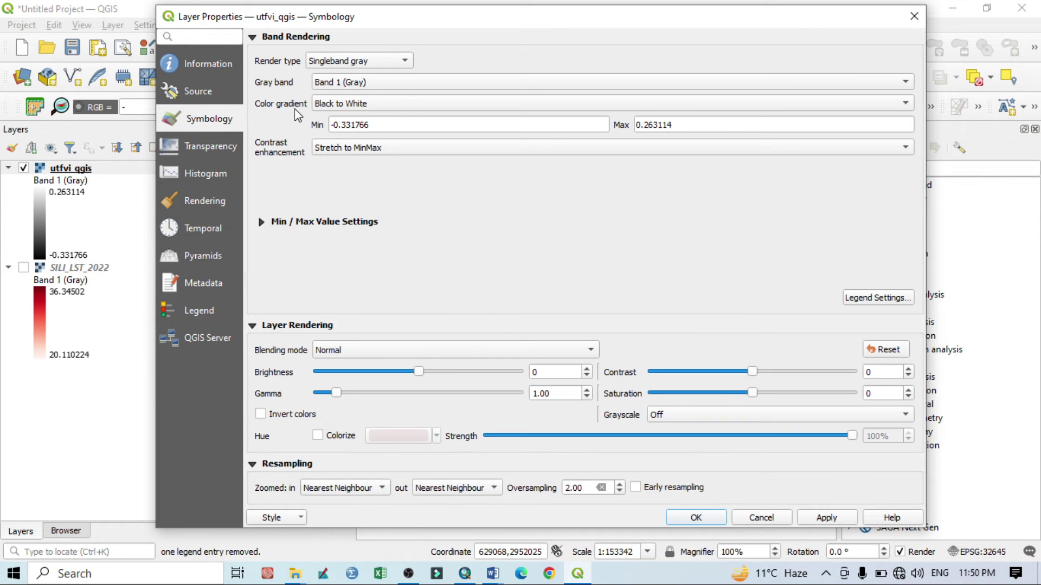
{"action": "left_click", "coordinate": [328, 61]}
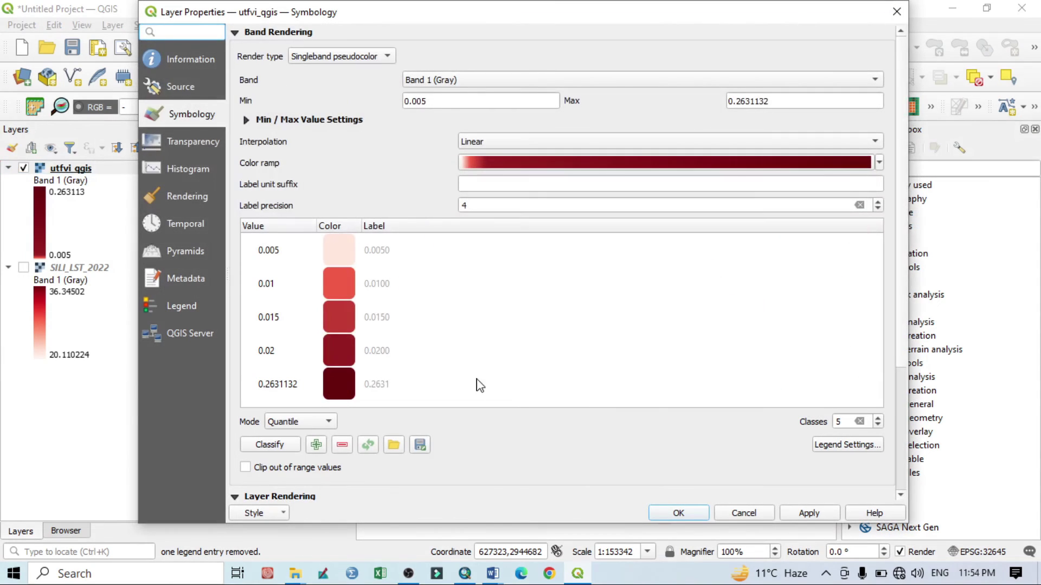
{"action": "left_click", "coordinate": [880, 163]}
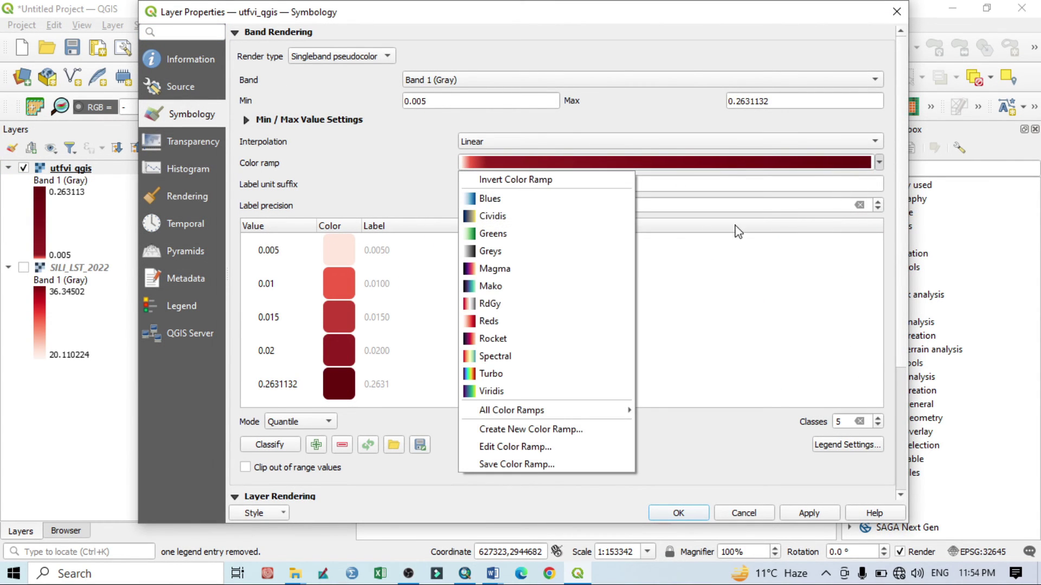
{"action": "left_click", "coordinate": [536, 322]}
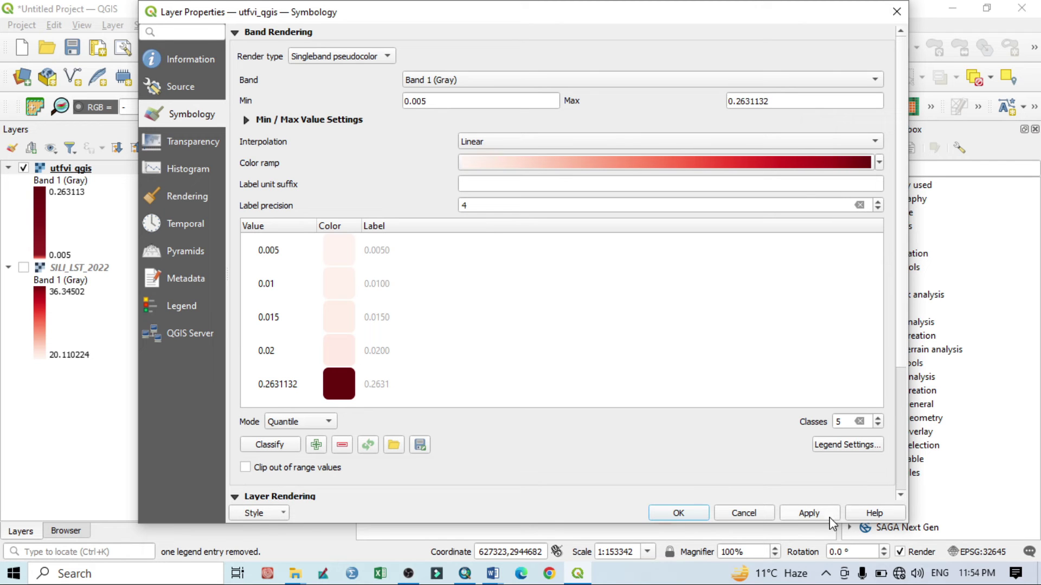
{"action": "left_click", "coordinate": [809, 513]}
Accept the Reds styling, then reopen the utfvi_qgis layer properties
{"action": "left_click", "coordinate": [679, 512]}
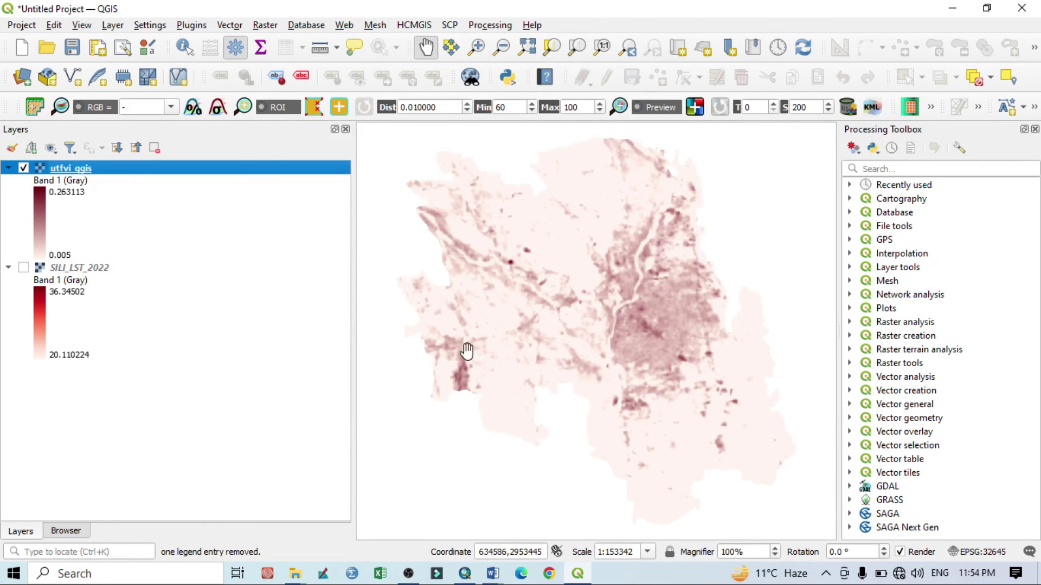
{"action": "right_click", "coordinate": [93, 171]}
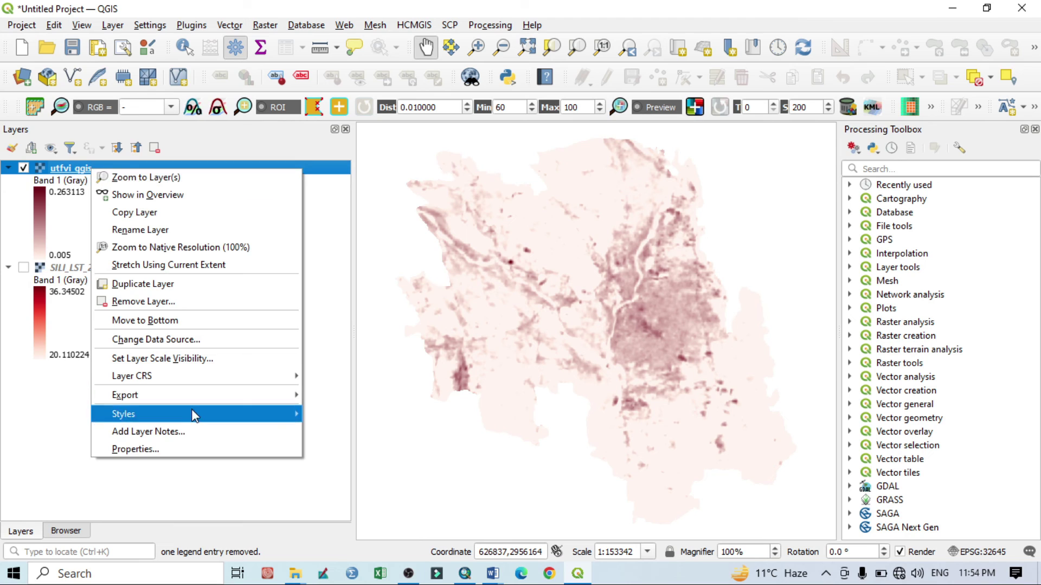
{"action": "left_click", "coordinate": [156, 453]}
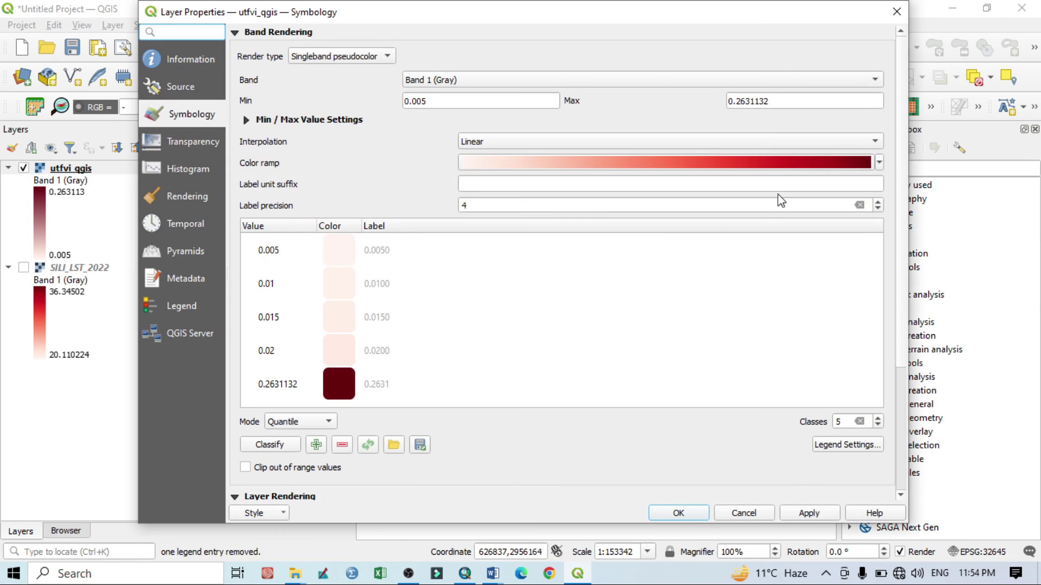
Apply an inverted Spectral ramp so low UTFVI classes are blue and the highest red
{"action": "left_click", "coordinate": [879, 162]}
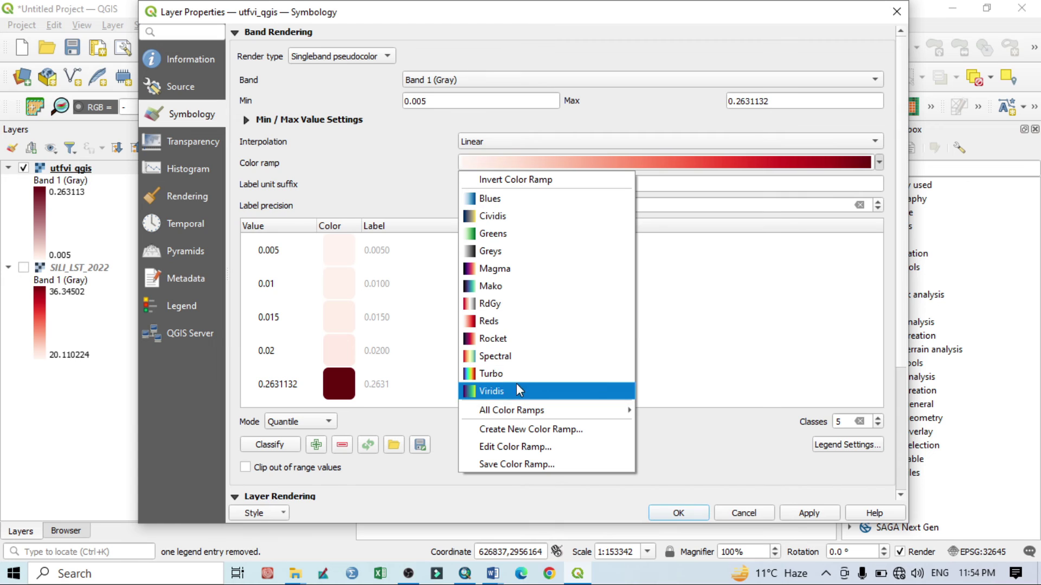
{"action": "left_click", "coordinate": [500, 356]}
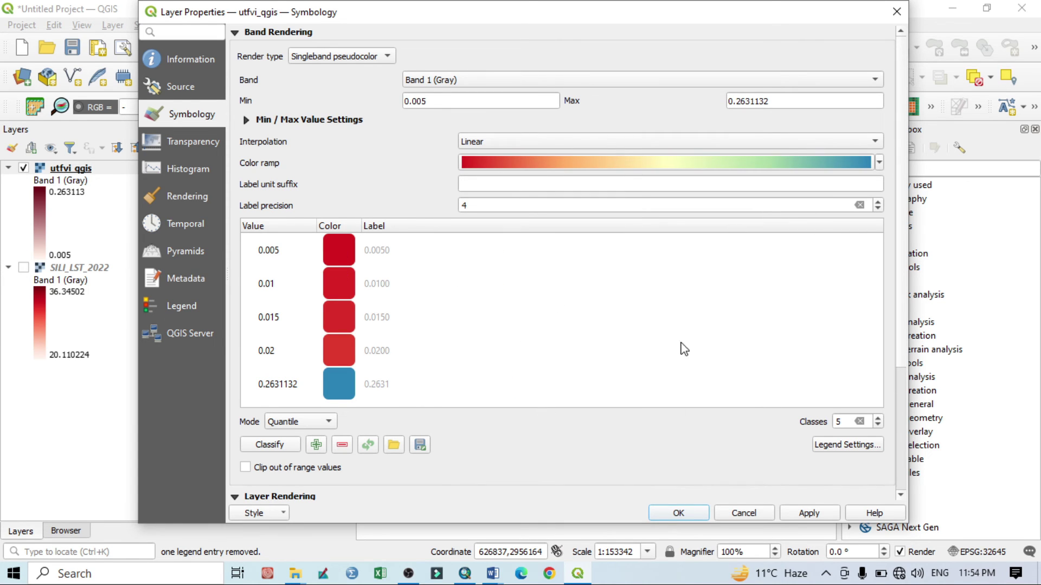
{"action": "left_click", "coordinate": [562, 169]}
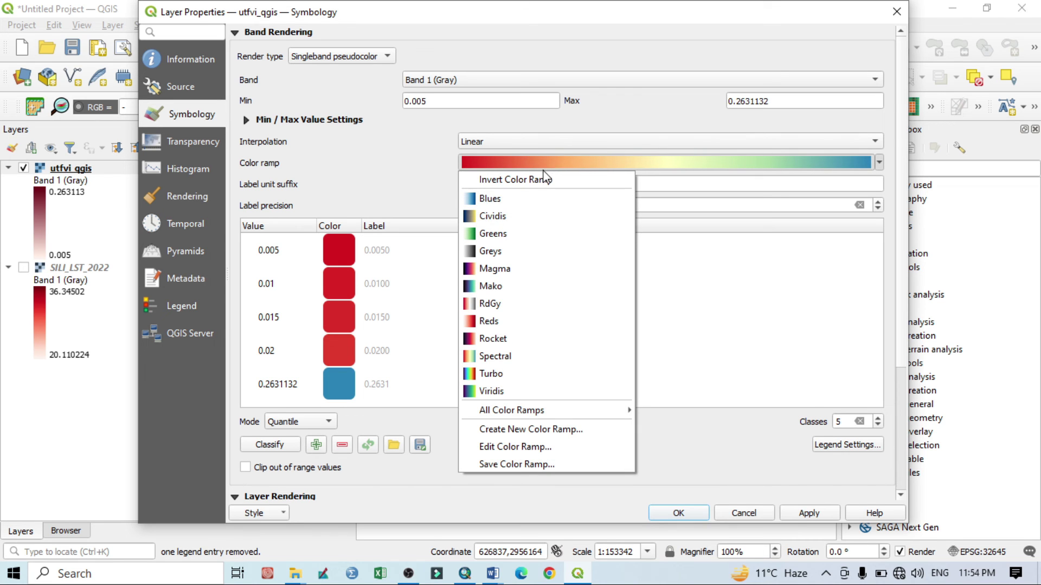
{"action": "left_click", "coordinate": [543, 177]}
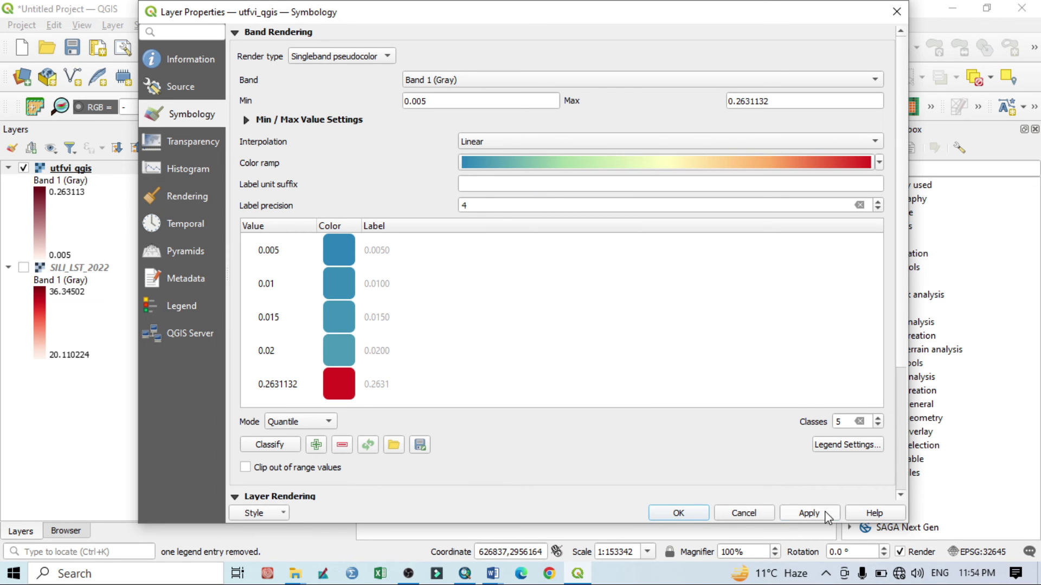
{"action": "left_click", "coordinate": [825, 512]}
{"action": "left_click", "coordinate": [678, 513]}
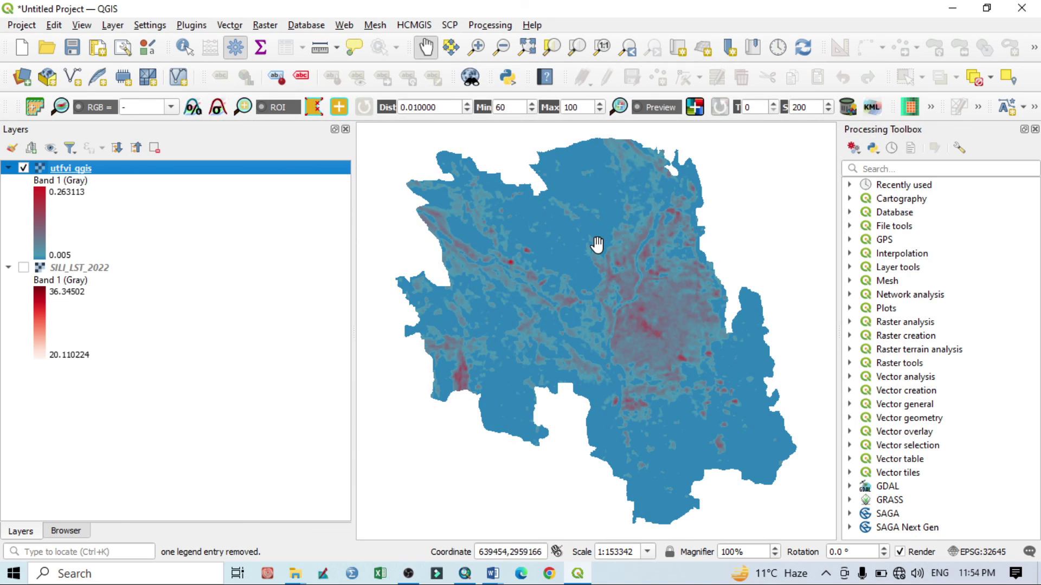